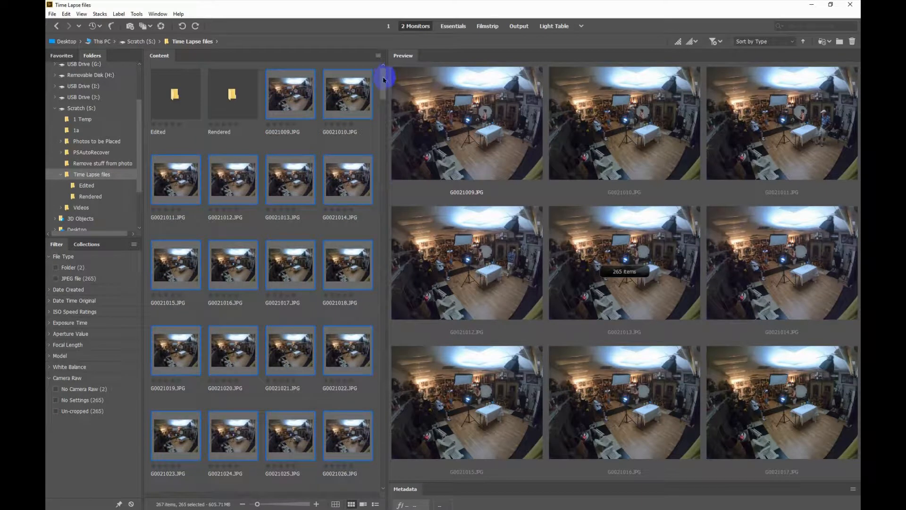
Step: Select all the time-lapse JPEGs, excluding the Edited and Rendered folders, and open them in Camera Raw
click(290, 97)
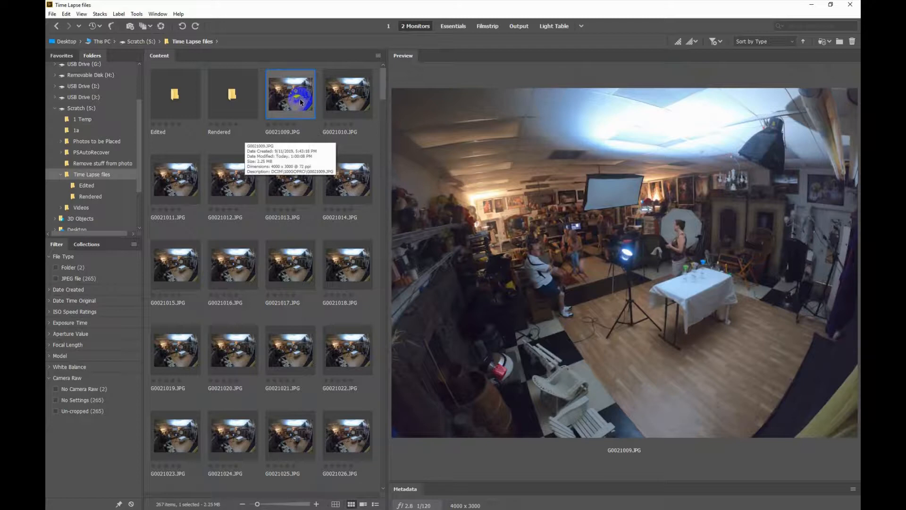
key(ctrl+a)
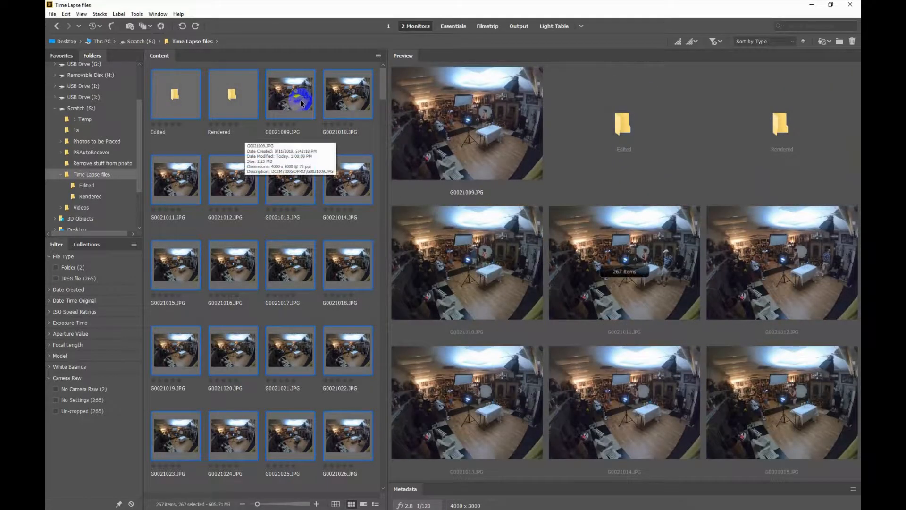
ctrl+click(175, 102)
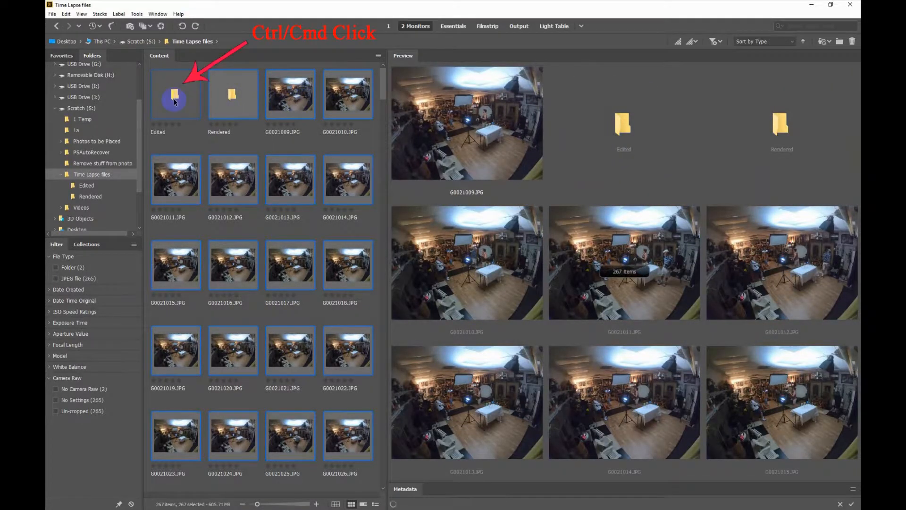
ctrl+click(213, 100)
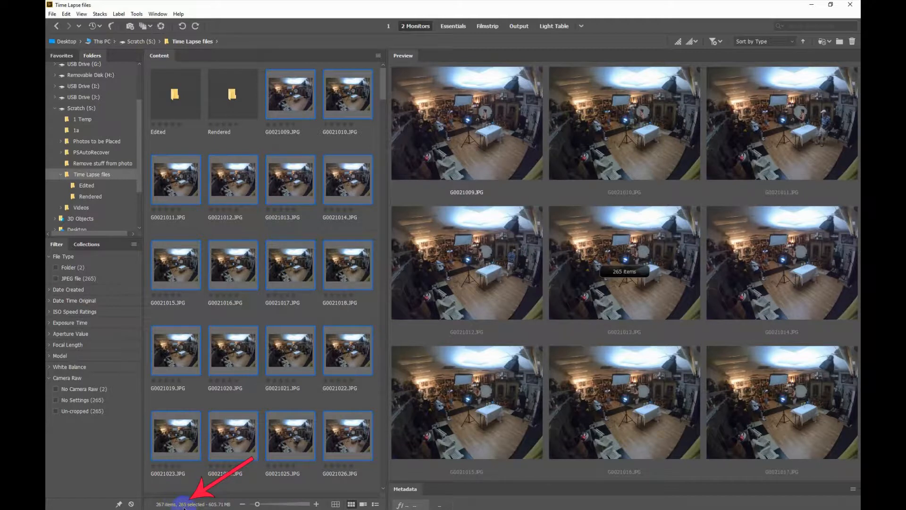
right_click(294, 88)
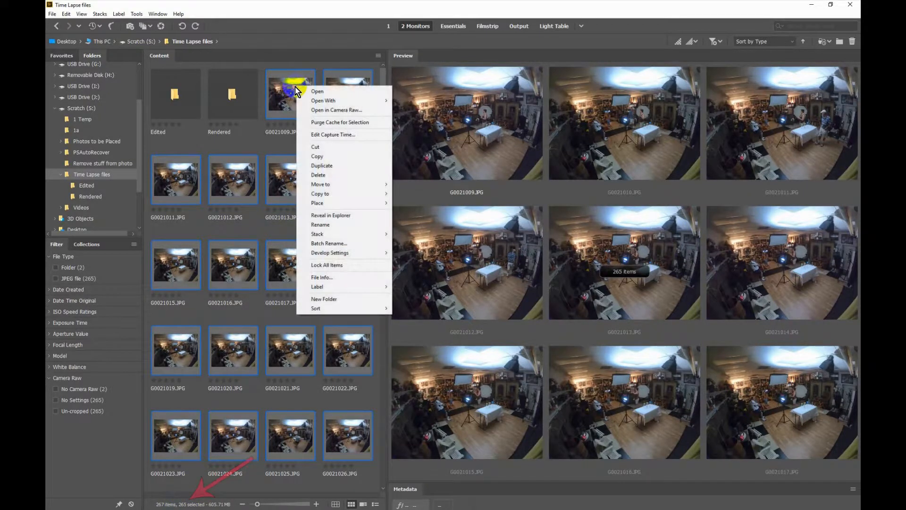
click(337, 111)
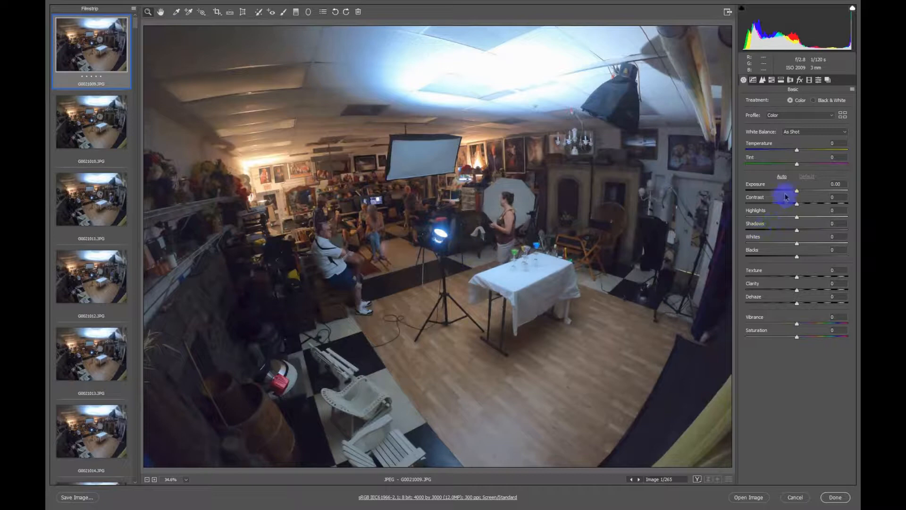
Step: Apply automatic tone adjustments to the first photo and brighten the dark stone-wall area with a radial filter at Exposure +0.50 and Shadows +18
click(781, 177)
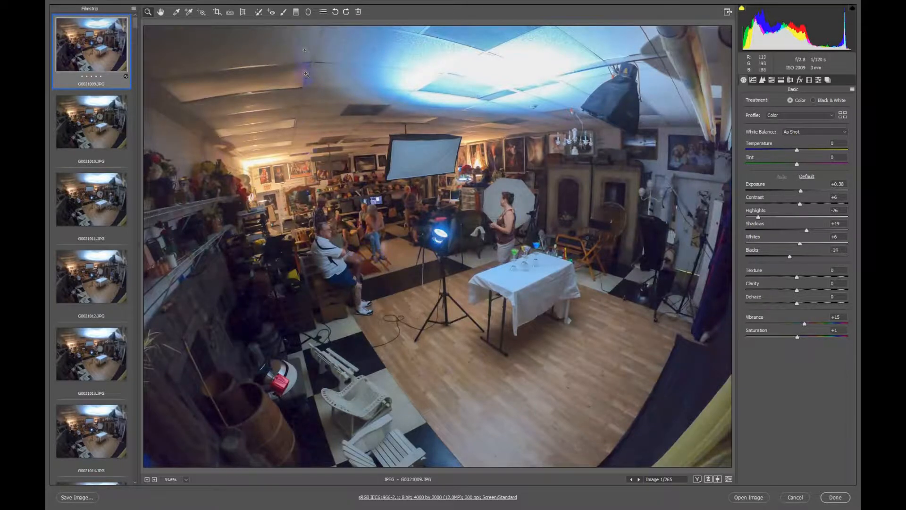
click(309, 12)
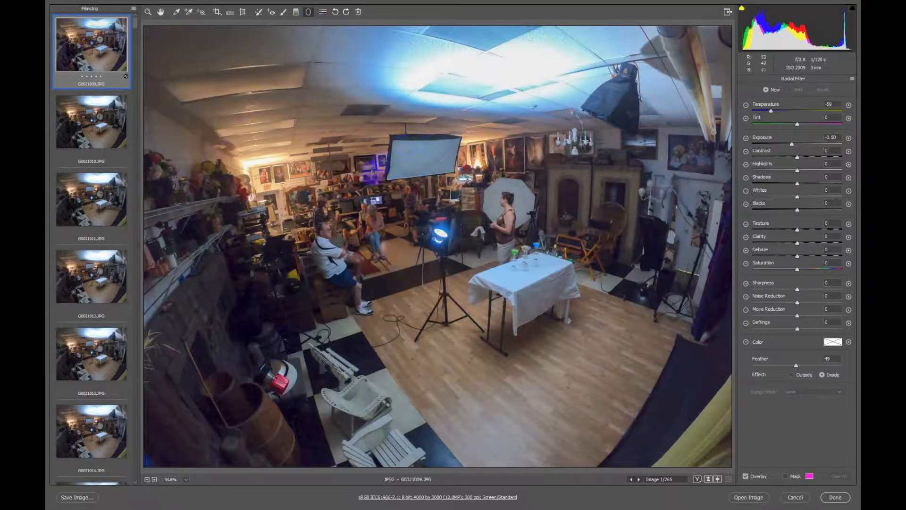
click(848, 138)
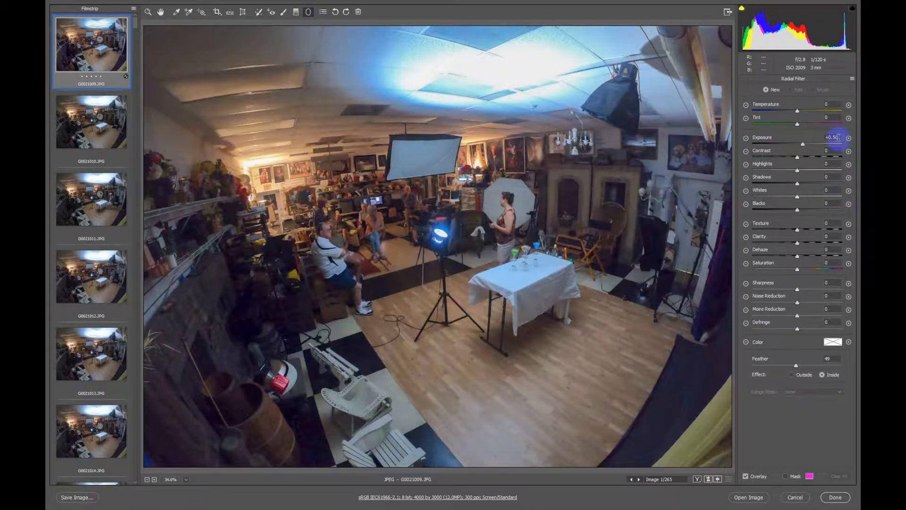
drag(283, 305, 348, 419)
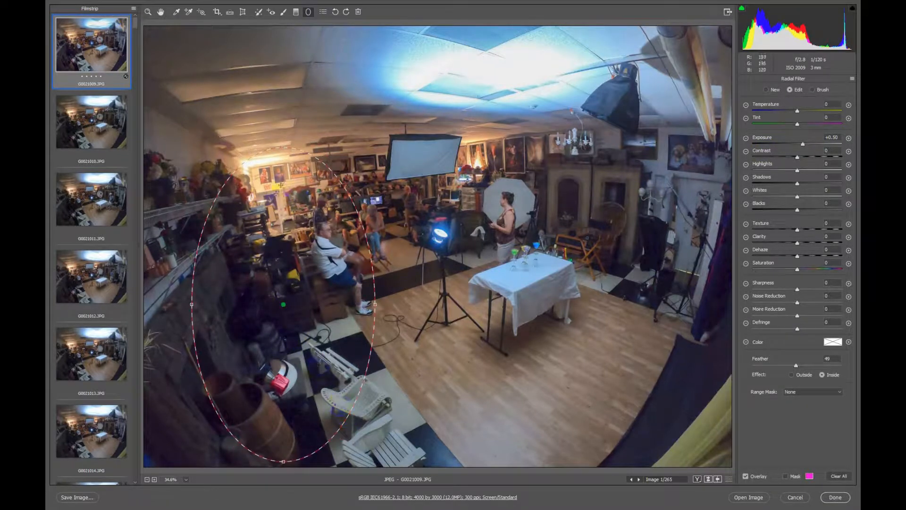
drag(271, 251, 266, 281)
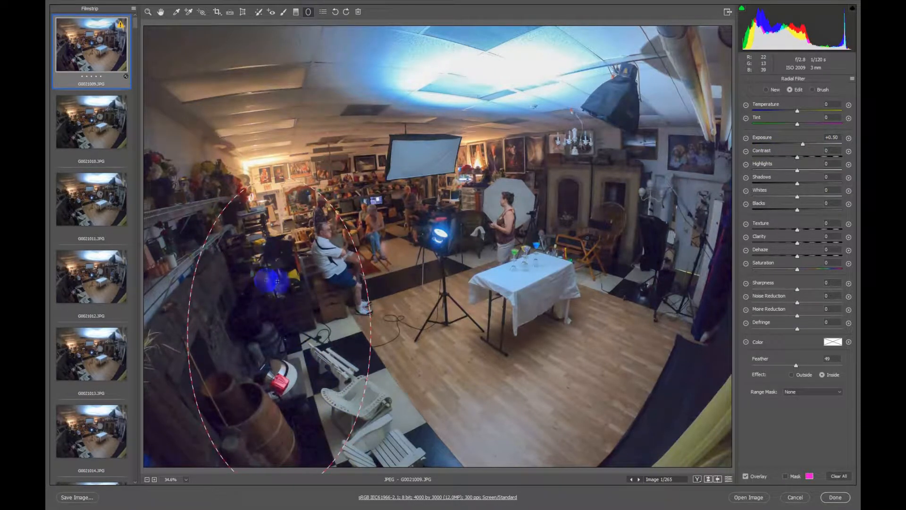
mouse_move(798, 186)
mouse_down()
mouse_move(816, 189)
mouse_move(806, 189)
mouse_up()
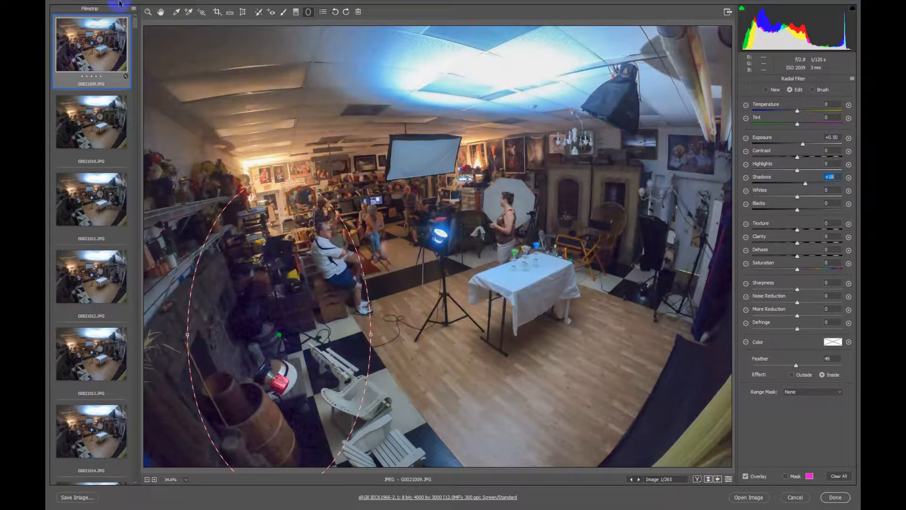
Step: Add a second radial filter over the warm-lit back wall with Exposure -0.55, Shadows +1 and Temperature -37
click(767, 90)
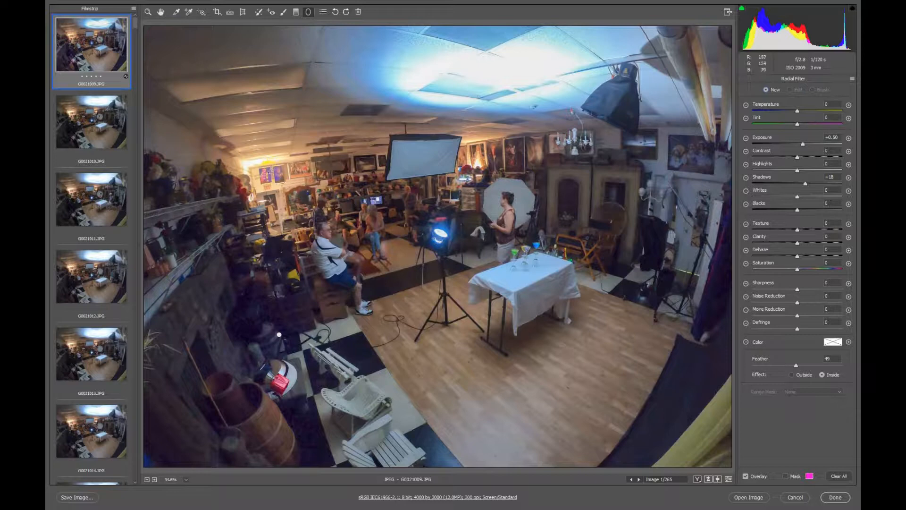
drag(263, 174, 317, 204)
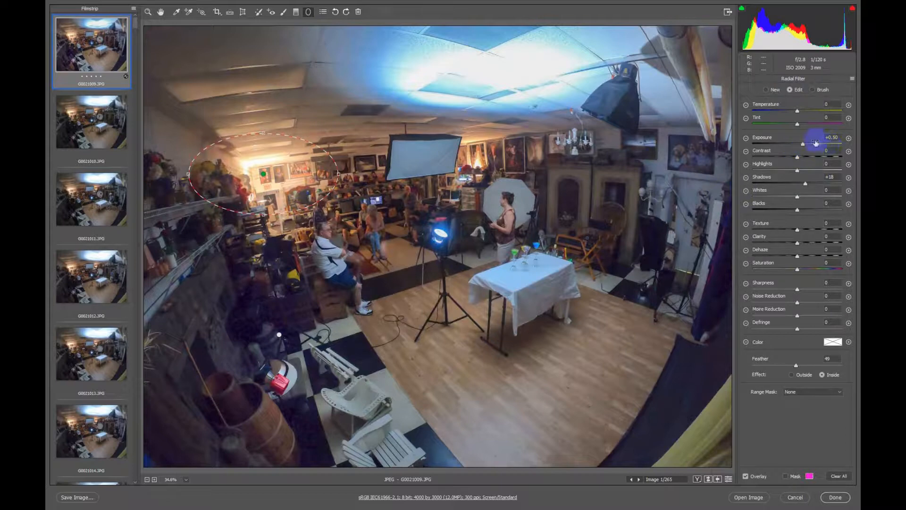
drag(802, 147, 793, 148)
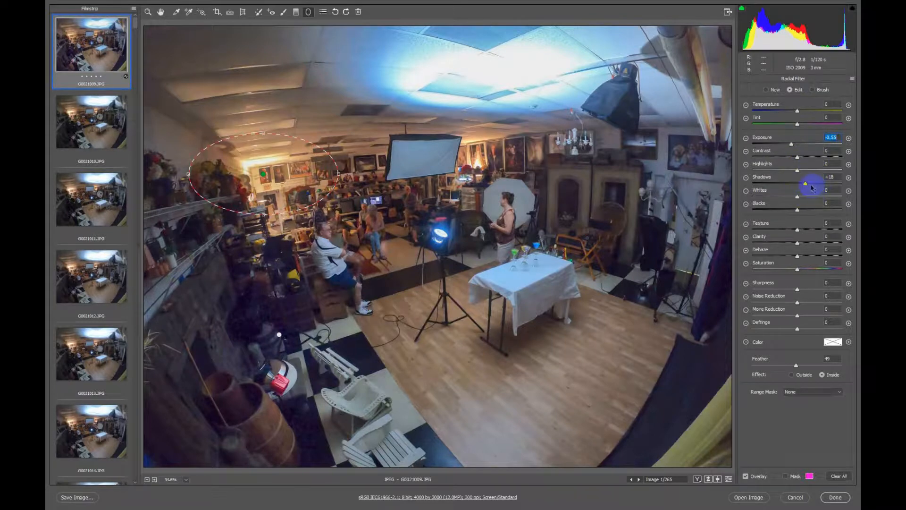
mouse_move(806, 185)
mouse_down()
mouse_move(784, 185)
mouse_move(797, 185)
mouse_up()
click(798, 118)
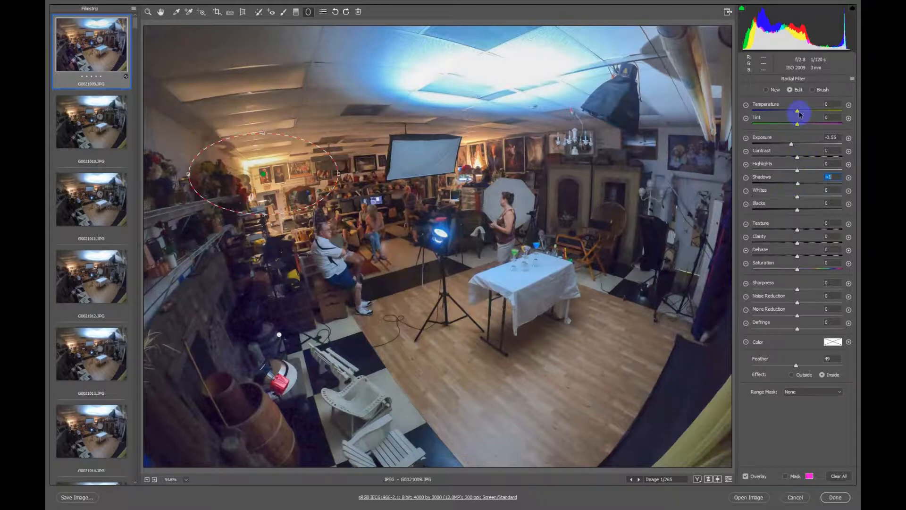
mouse_move(798, 112)
mouse_down()
mouse_move(773, 119)
mouse_move(782, 118)
mouse_up()
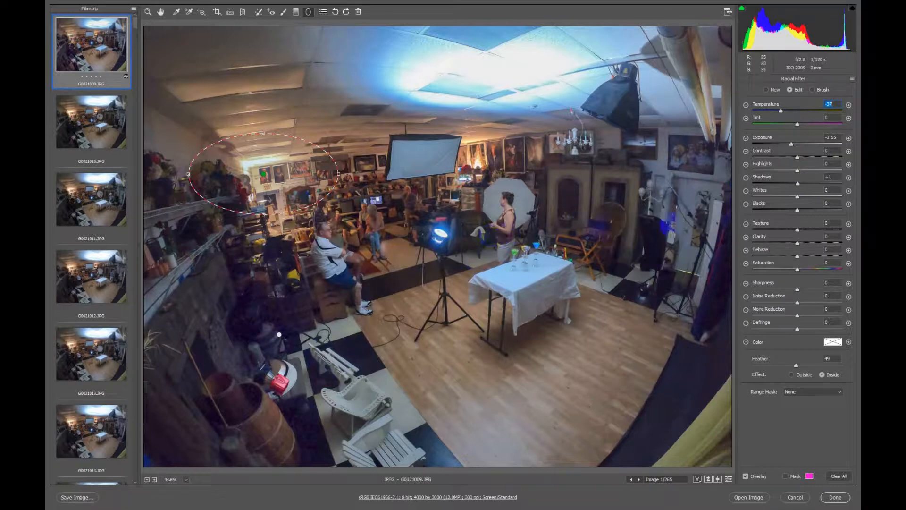
Step: Leave the radial filter and set the photo's overall Temperature to +13 and Tint to +8
key(z)
click(806, 99)
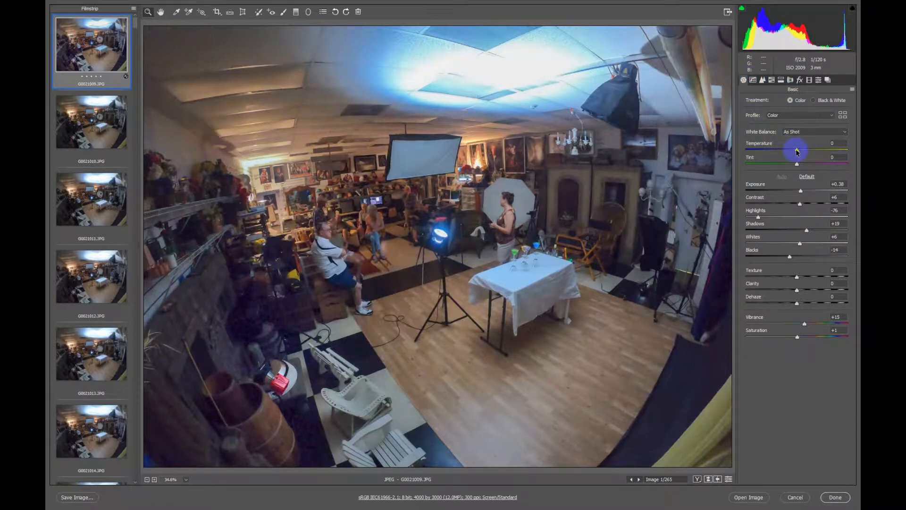
drag(798, 151, 802, 149)
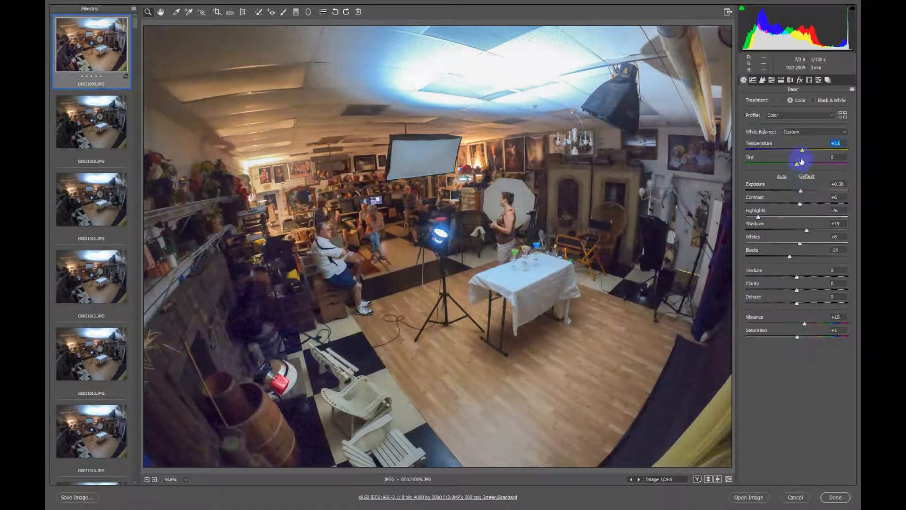
drag(802, 151, 800, 164)
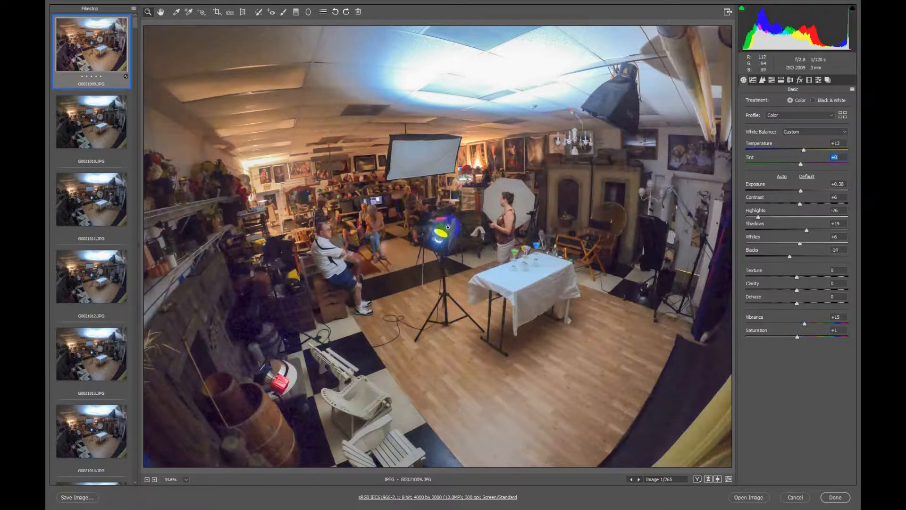
Step: Crop the photo at a 9 to 16 ratio across its full width, trimming mostly the ceiling, and apply the crop
key(c)
right_click(395, 202)
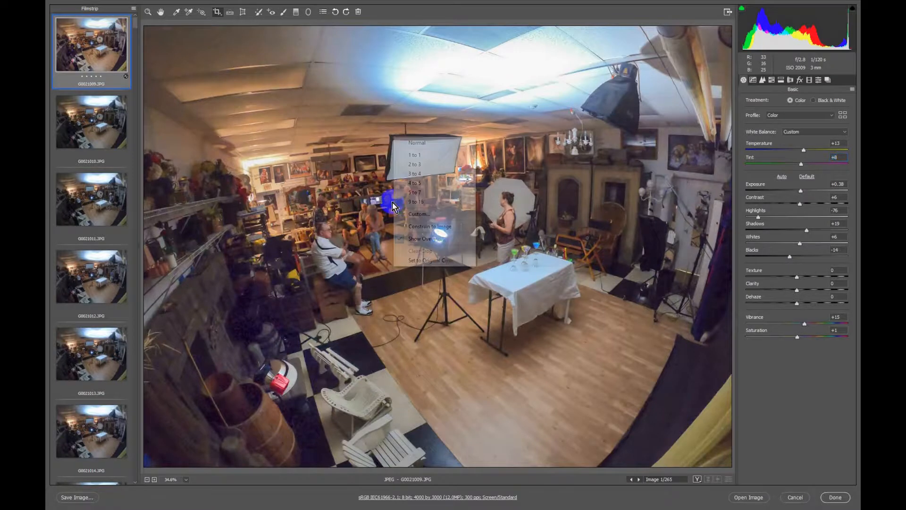
click(423, 205)
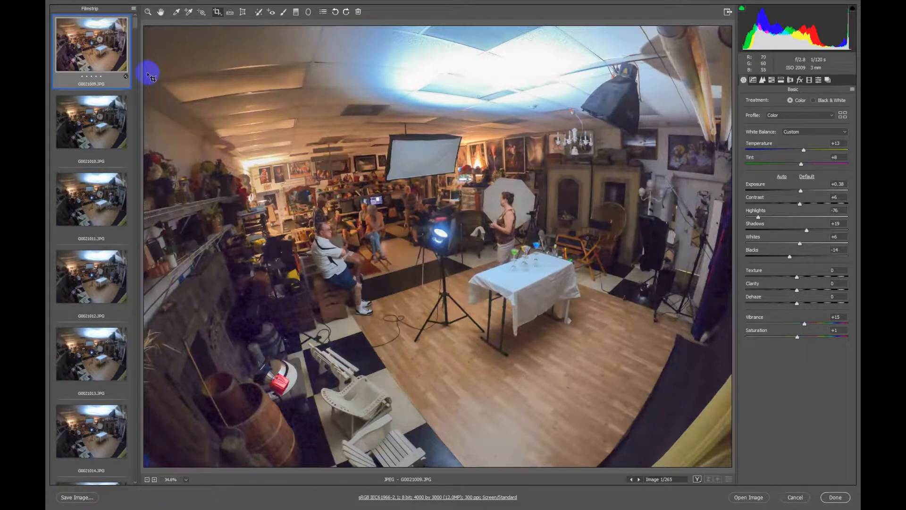
drag(147, 72, 736, 441)
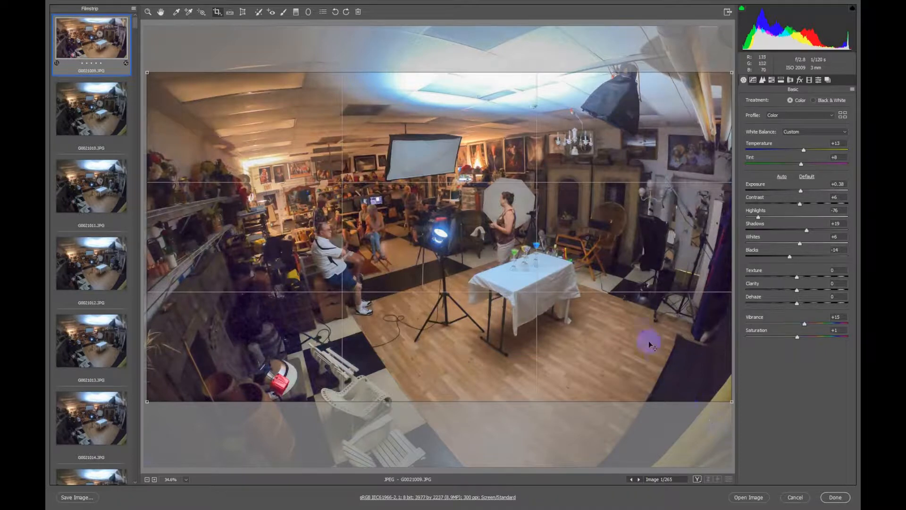
drag(148, 401, 134, 411)
drag(479, 266, 480, 299)
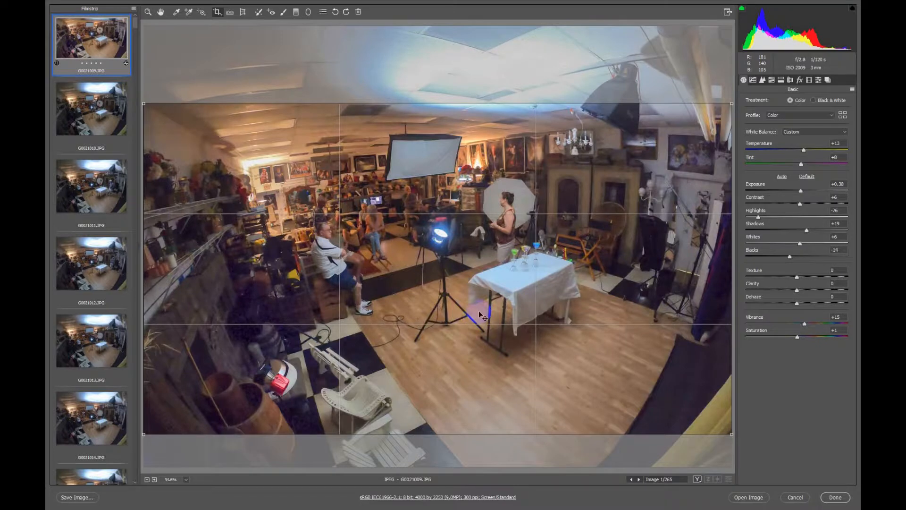
double_click(478, 311)
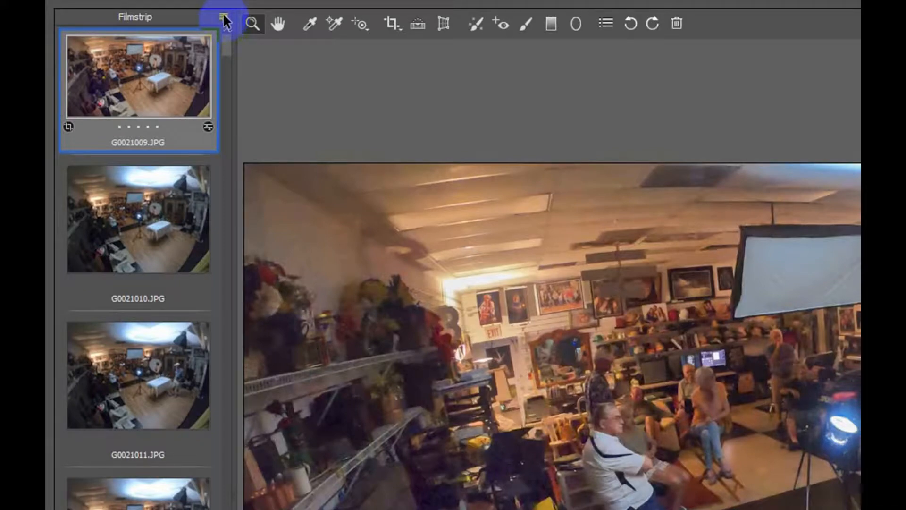
Step: Select all images in the filmstrip and synchronize the settings across them, including Crop and Local Adjustments
click(225, 20)
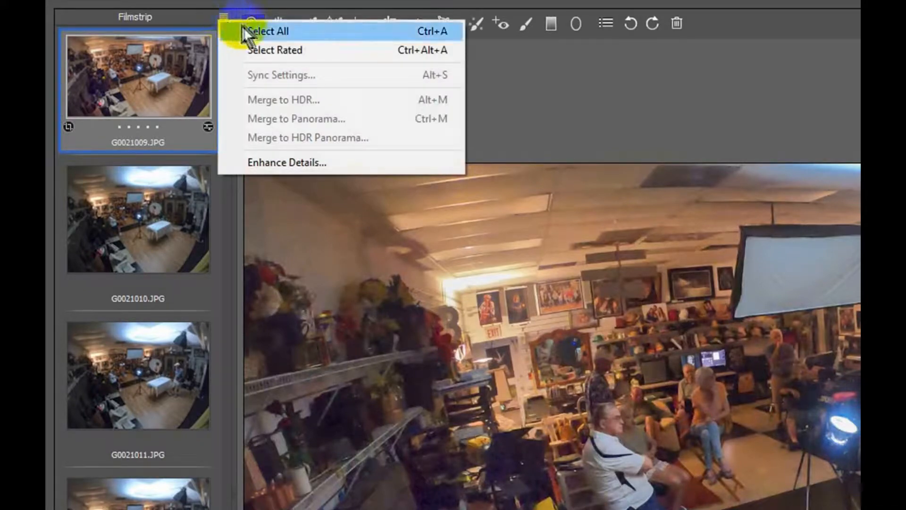
click(264, 30)
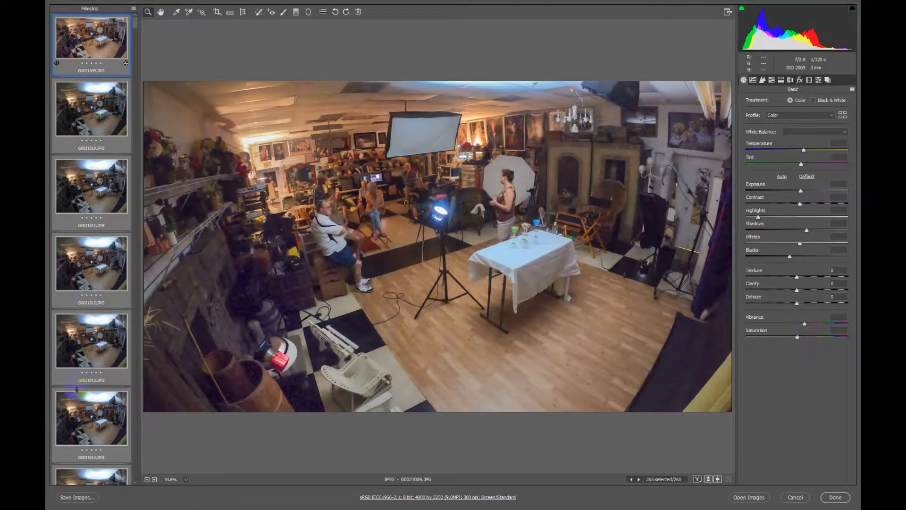
click(134, 9)
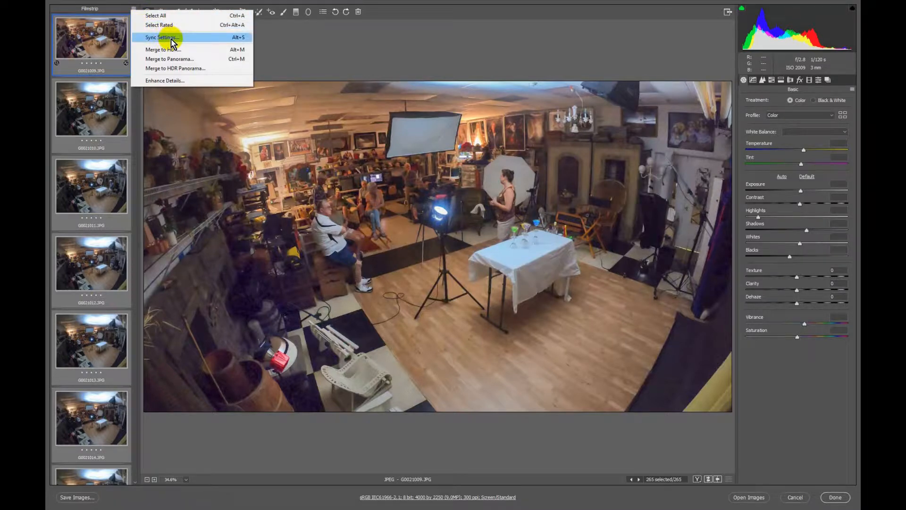
click(239, 39)
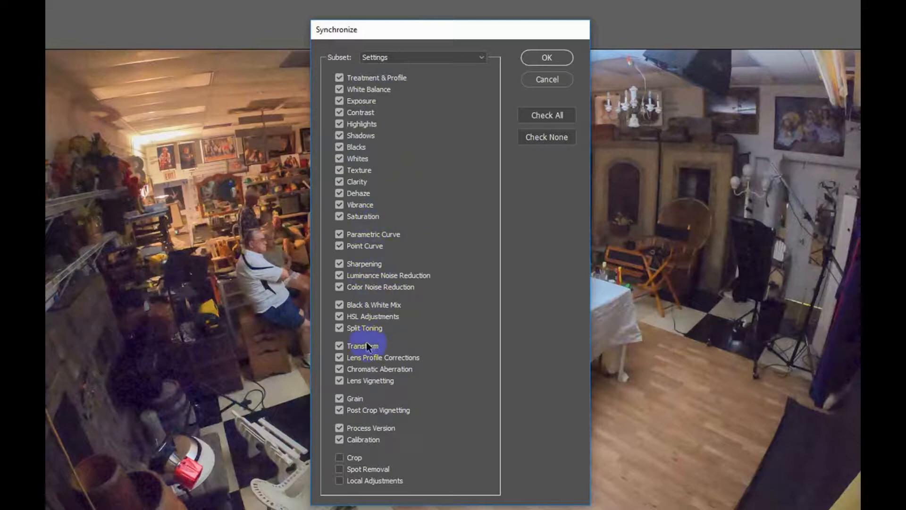
click(339, 457)
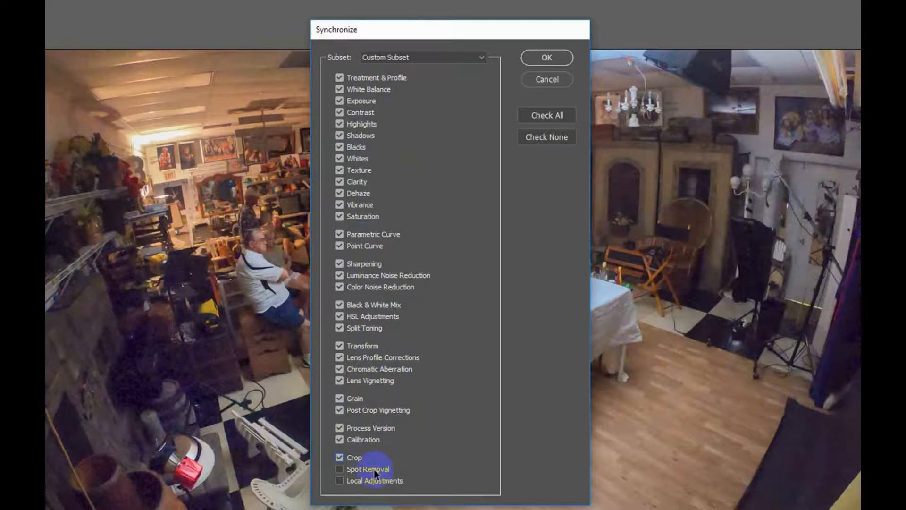
click(340, 480)
click(558, 58)
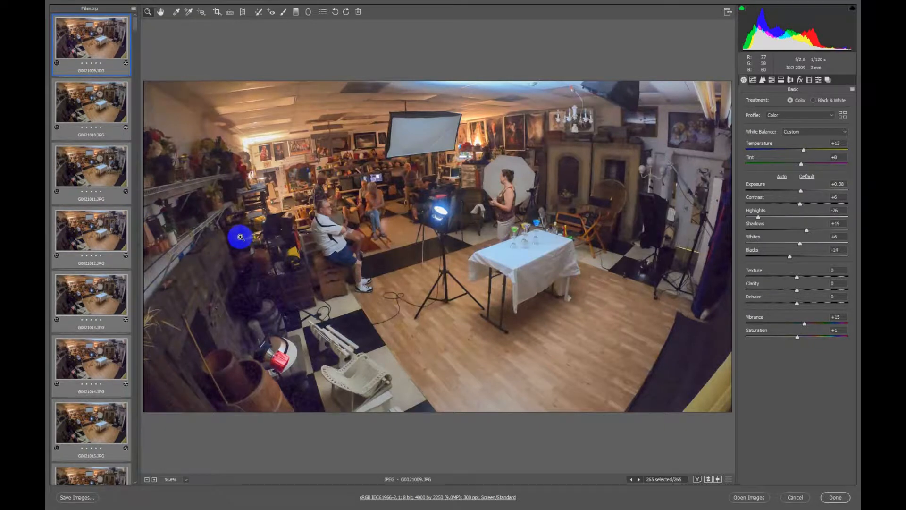
Step: Open the save options for all selected images and start the file numbering at 1
click(84, 498)
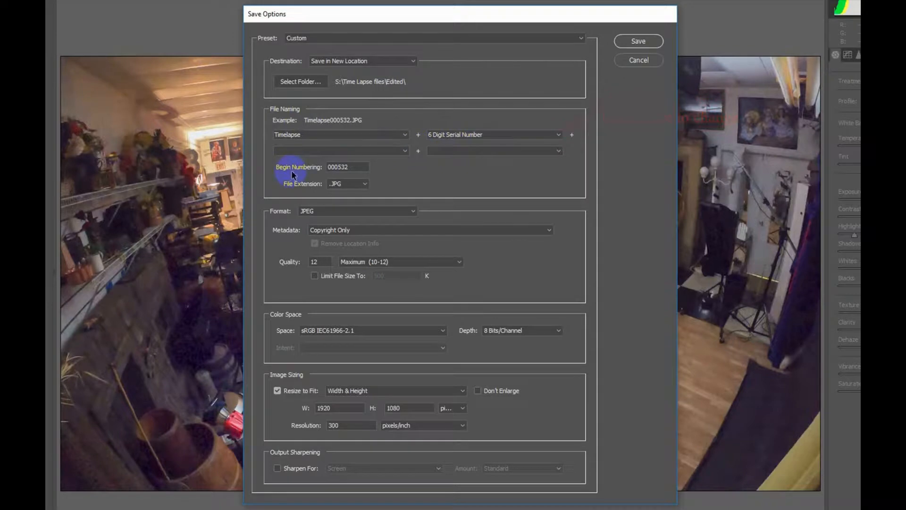
drag(352, 168, 315, 171)
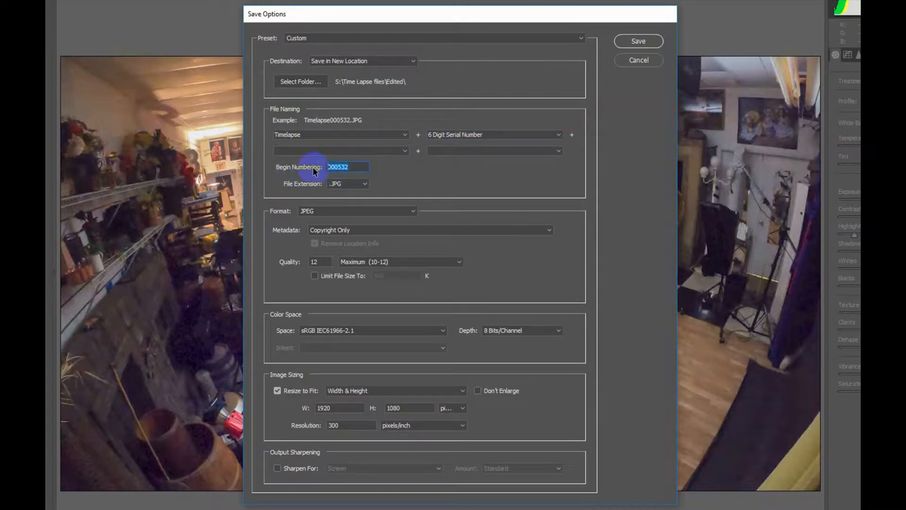
text(1)
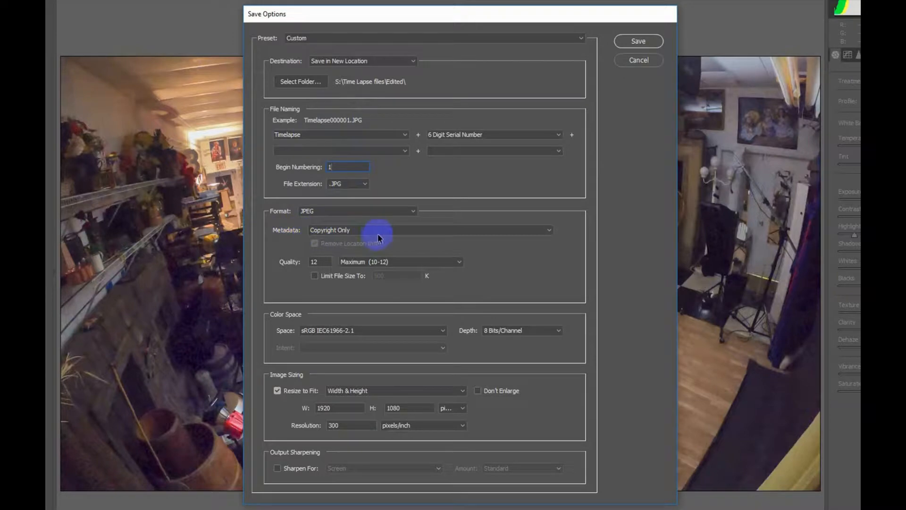
Step: Try All as the metadata option for the saved JPEGs, and return it to Copyright Only
click(543, 232)
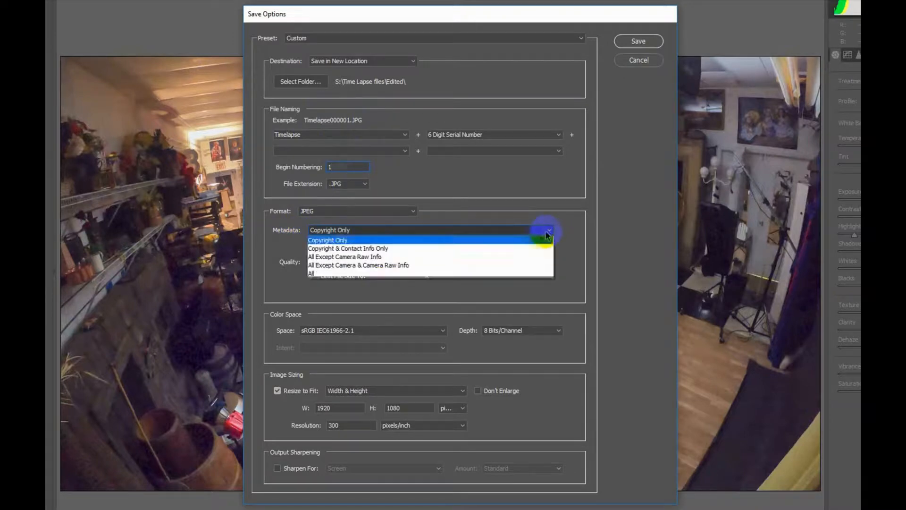
click(372, 276)
click(351, 230)
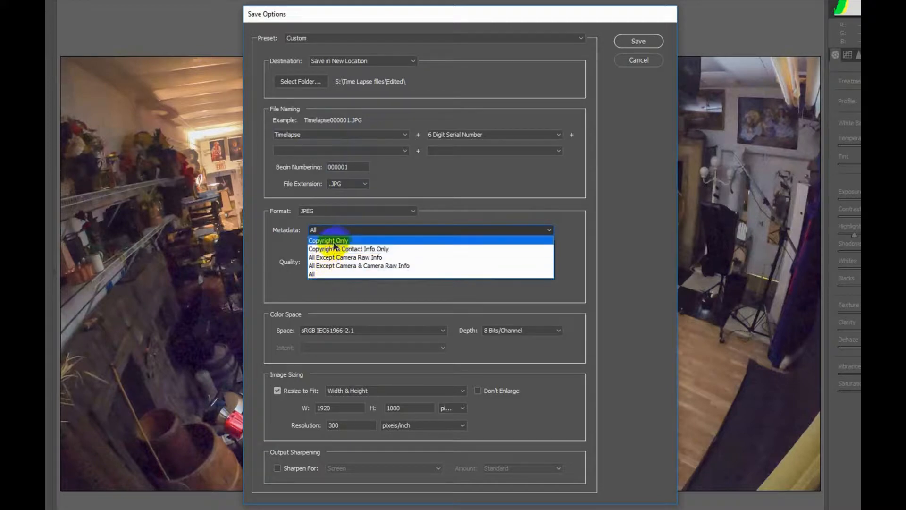
click(334, 242)
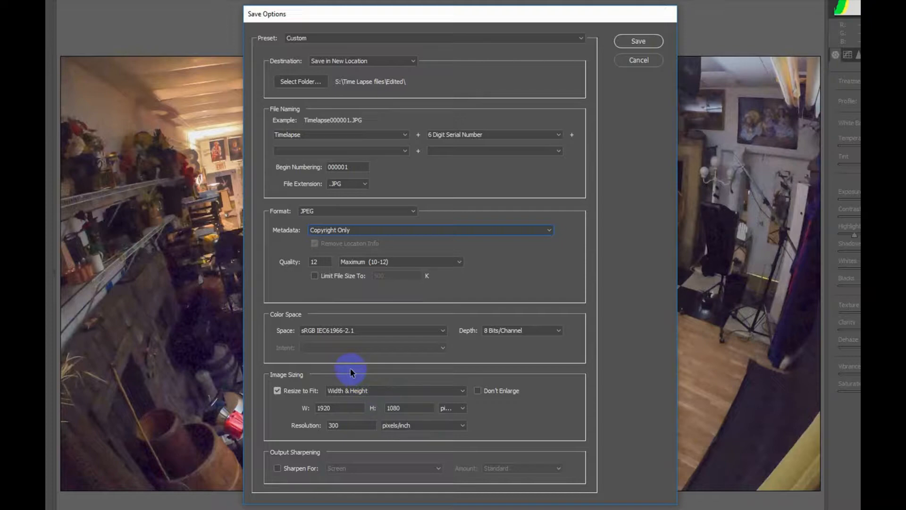
Step: Save all the selected images with these options and finish the Camera Raw edits
click(637, 42)
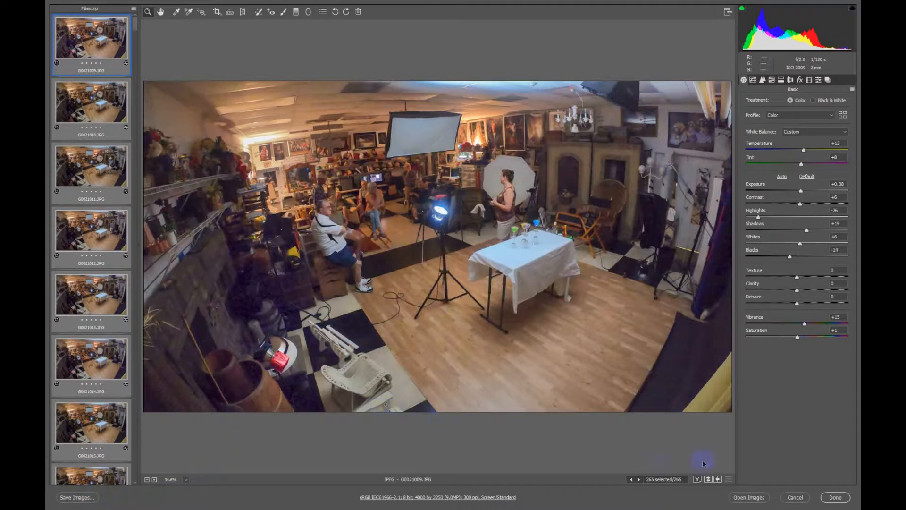
click(835, 497)
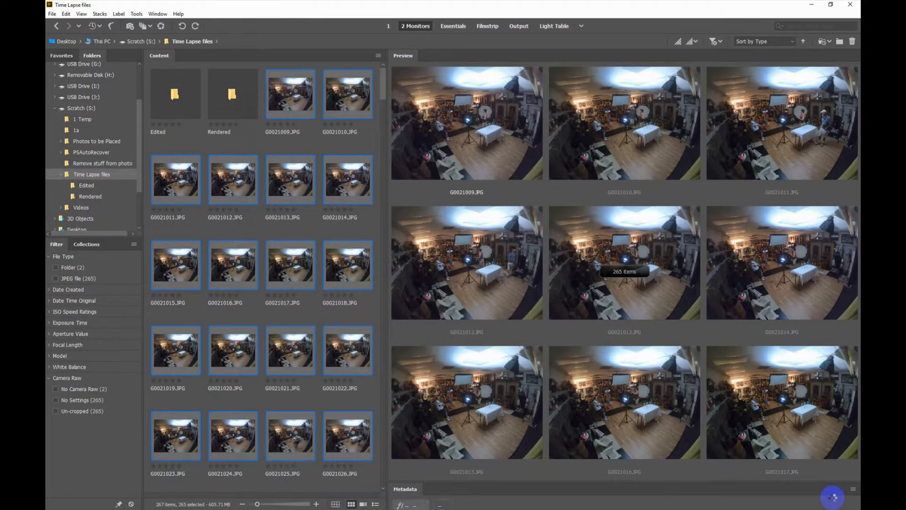
Step: Switch to Photoshop and browse for a file to open in the Time Lapse files folder on Scratch (S:)
key(alt+Tab)
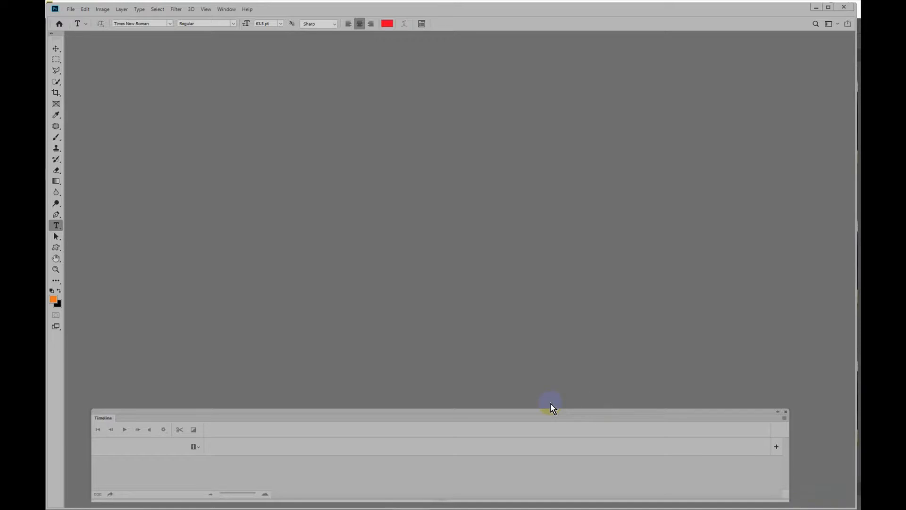
click(73, 26)
click(70, 11)
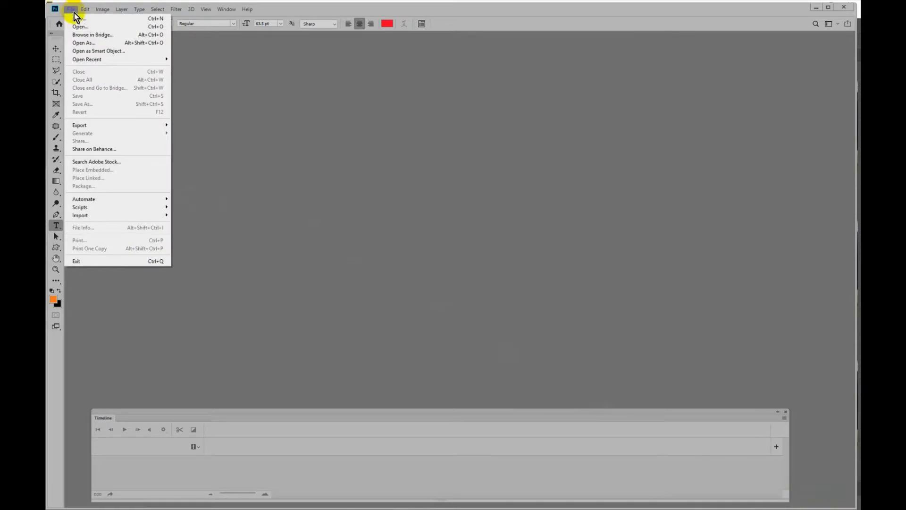
click(79, 27)
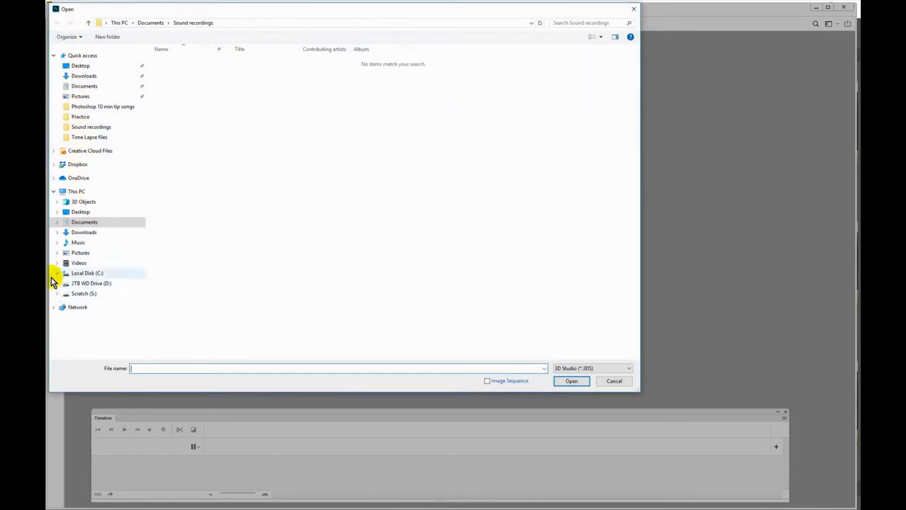
click(57, 293)
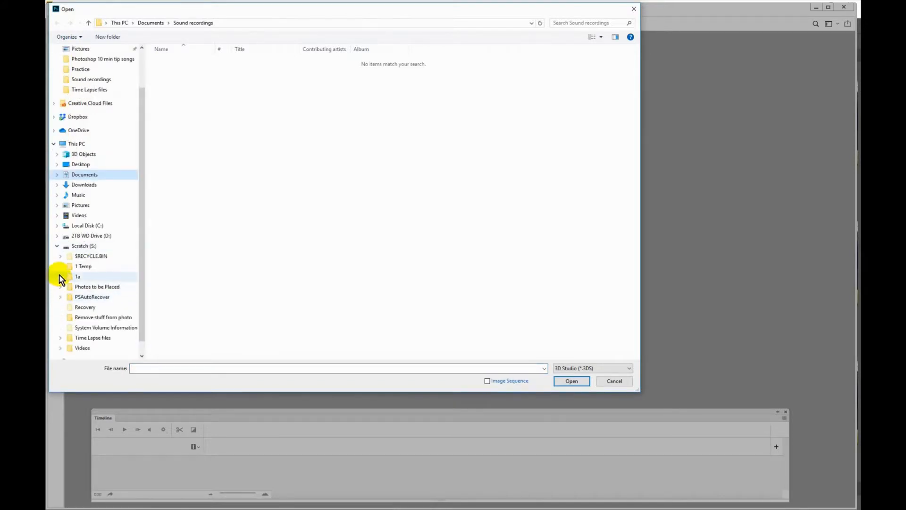
click(61, 338)
click(99, 328)
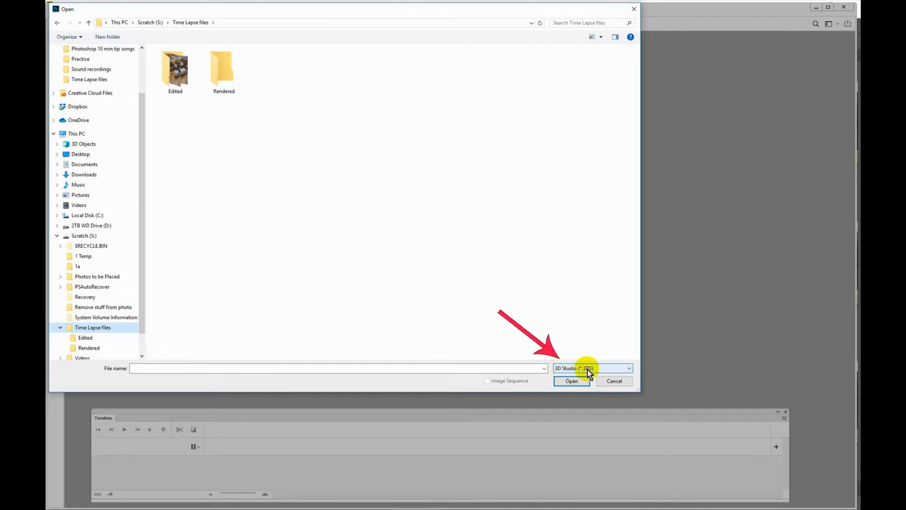
Step: Set the file type filter to All Formats so the JPEG files are listed
click(629, 370)
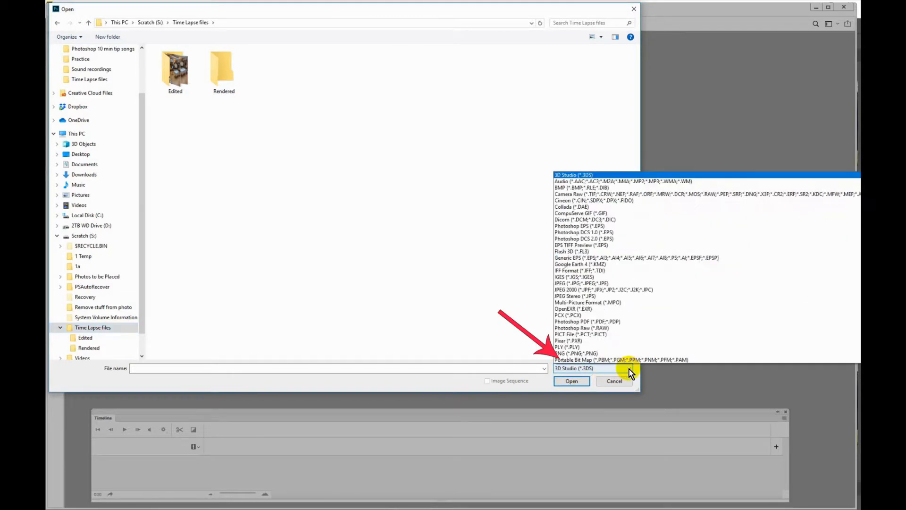
scroll(609, 274, up, 1)
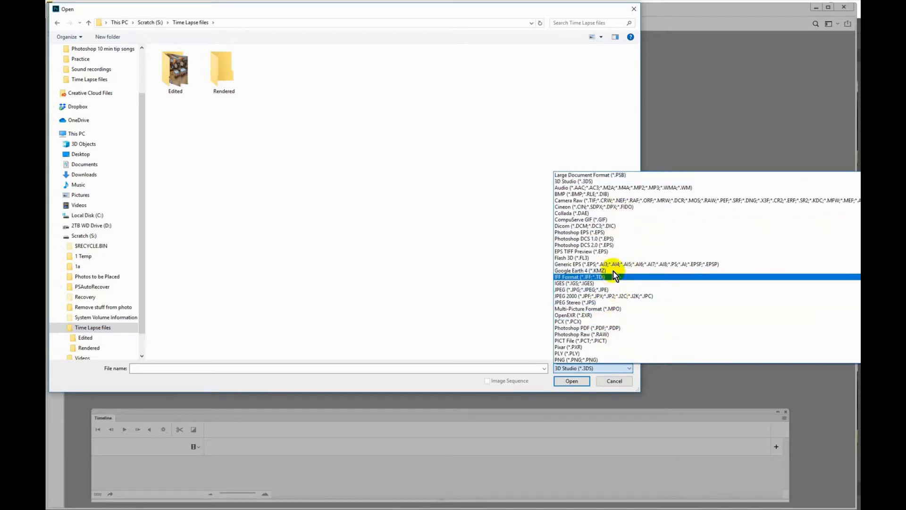
scroll(609, 250, down, 5)
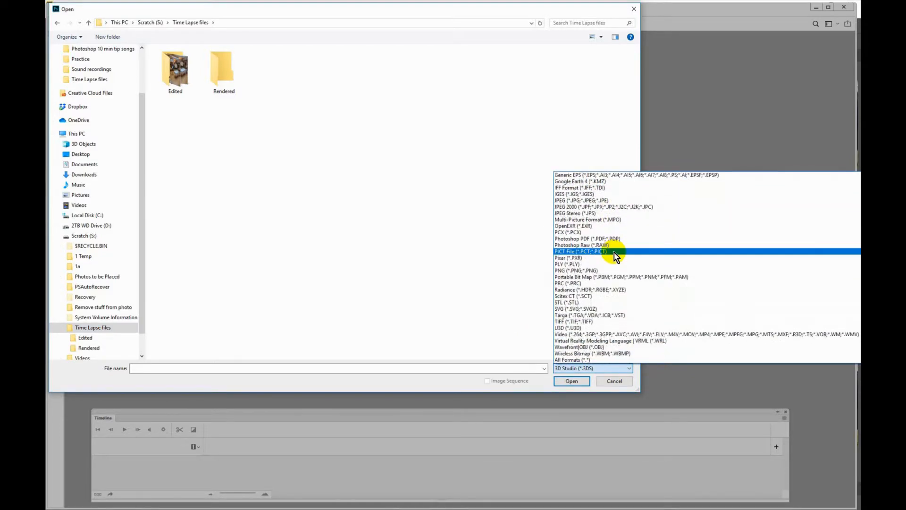
click(573, 360)
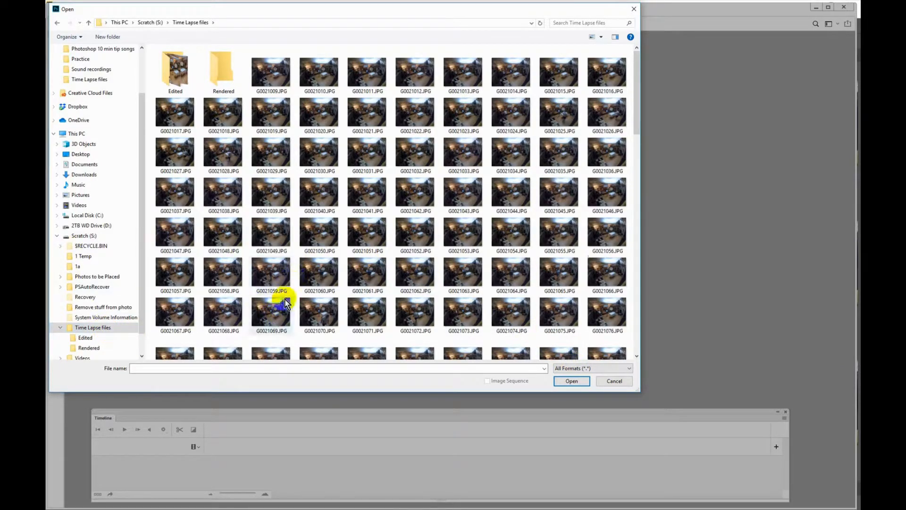
Step: Open Timelapse000001.JPG from the Edited folder as an image sequence at a frame rate of 25 fps
click(89, 339)
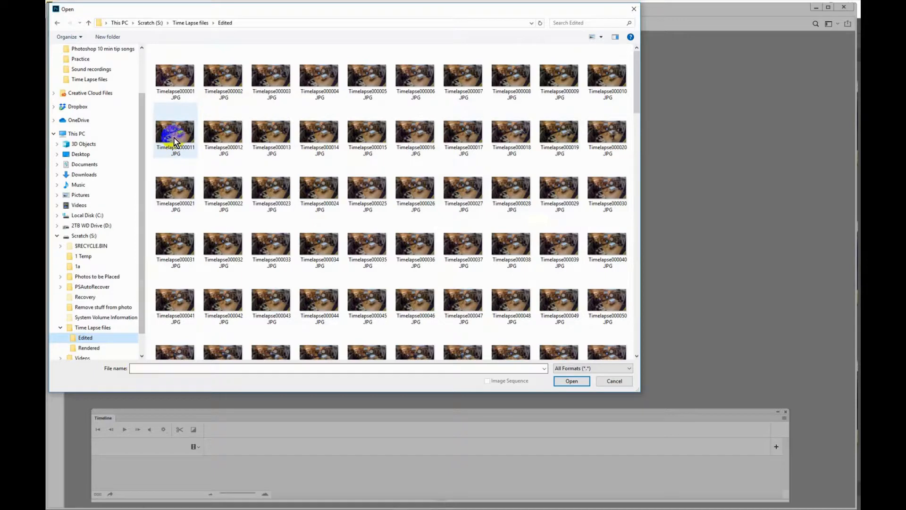
click(174, 85)
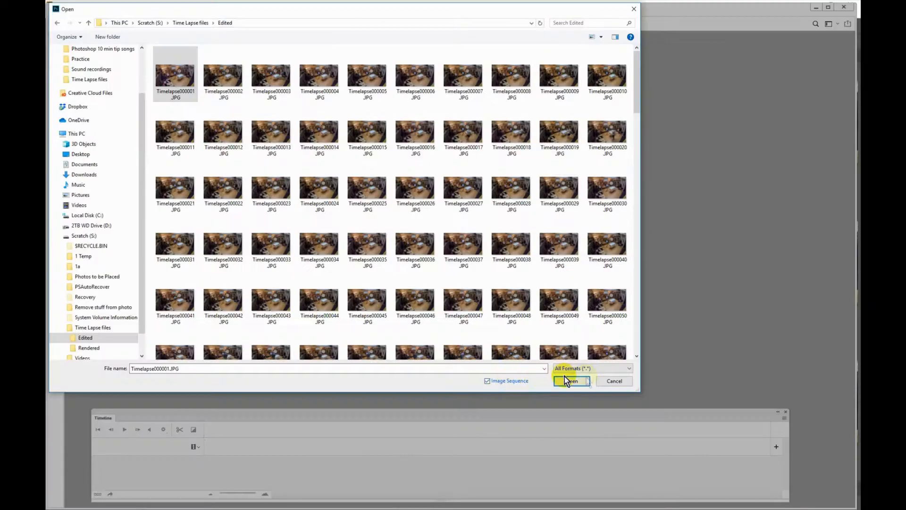
click(572, 381)
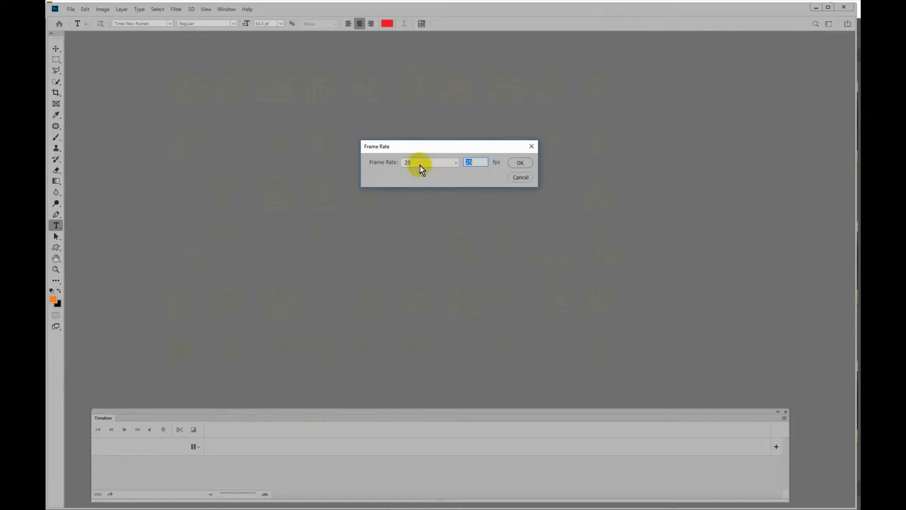
click(456, 164)
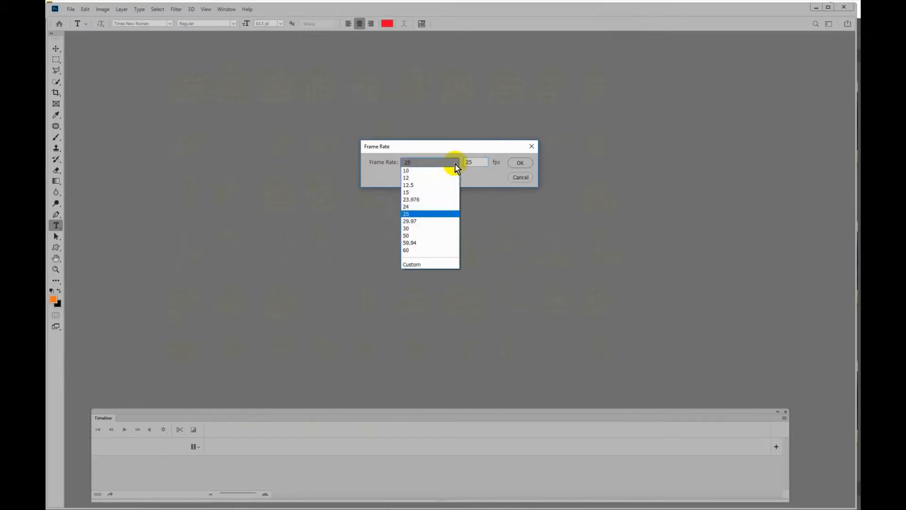
click(423, 213)
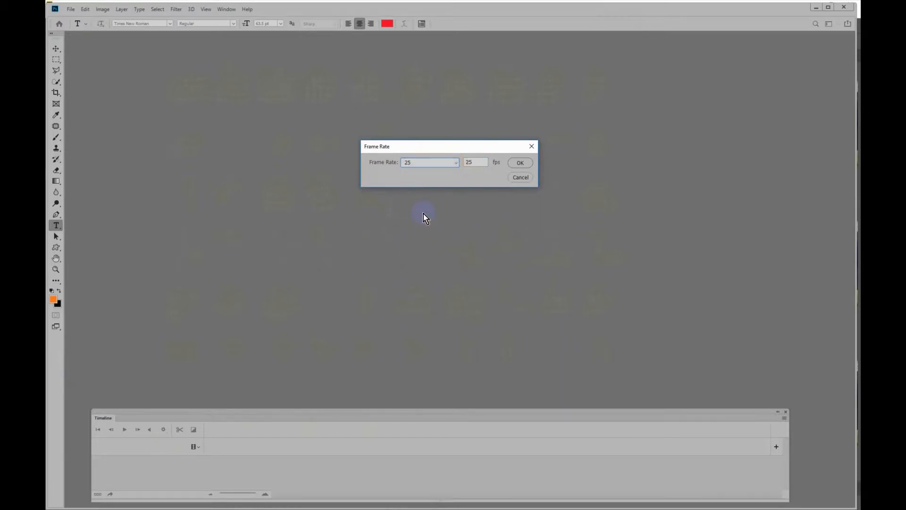
click(521, 163)
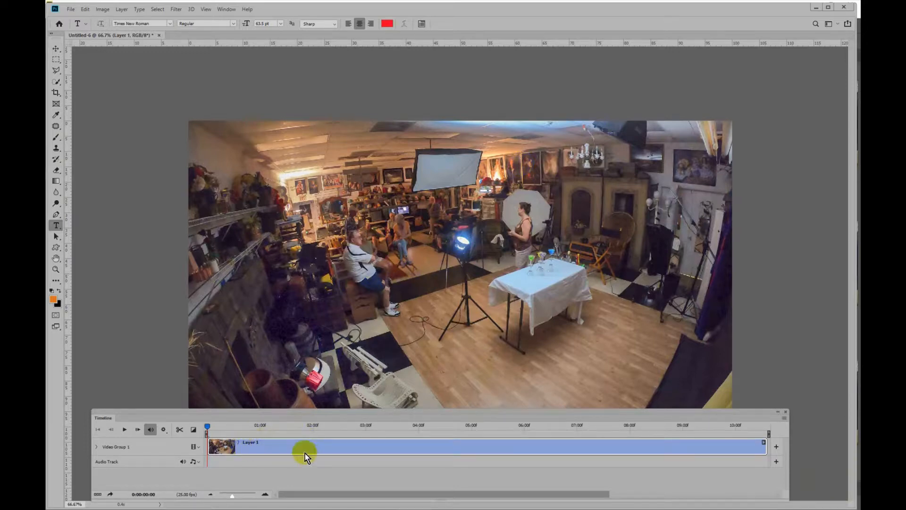
Step: Preview the beginning of the time-lapse by playing it and stopping at the one-second mark
click(125, 430)
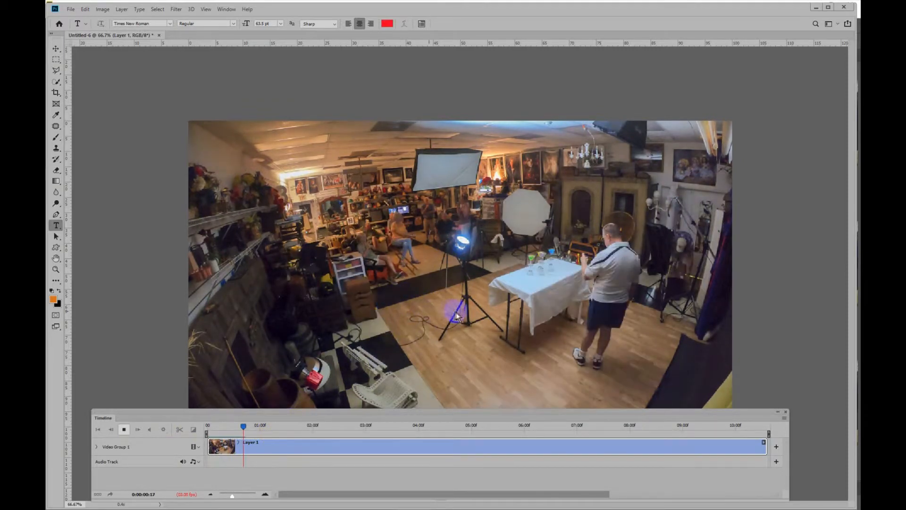
click(124, 429)
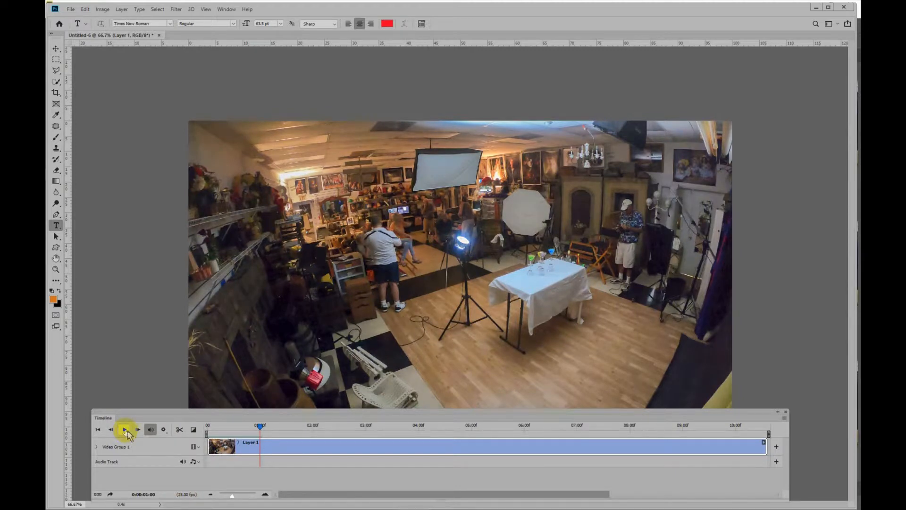
Step: Apply a 1-second Fade With Black transition to both the start and the end of the video clip
click(194, 430)
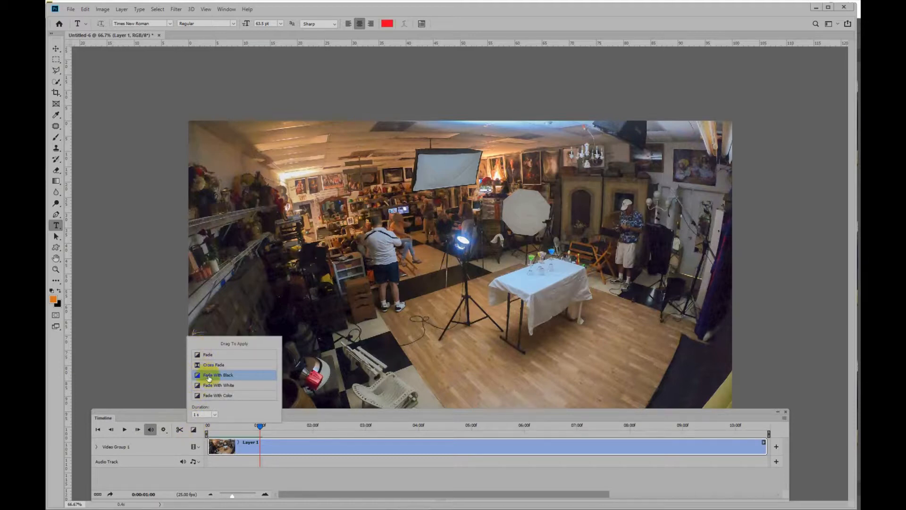
drag(209, 376, 212, 446)
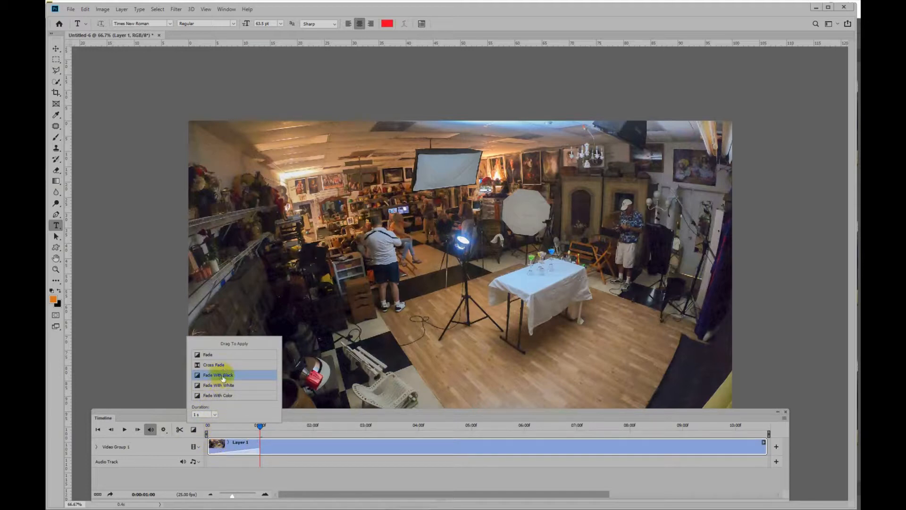
drag(225, 377, 754, 450)
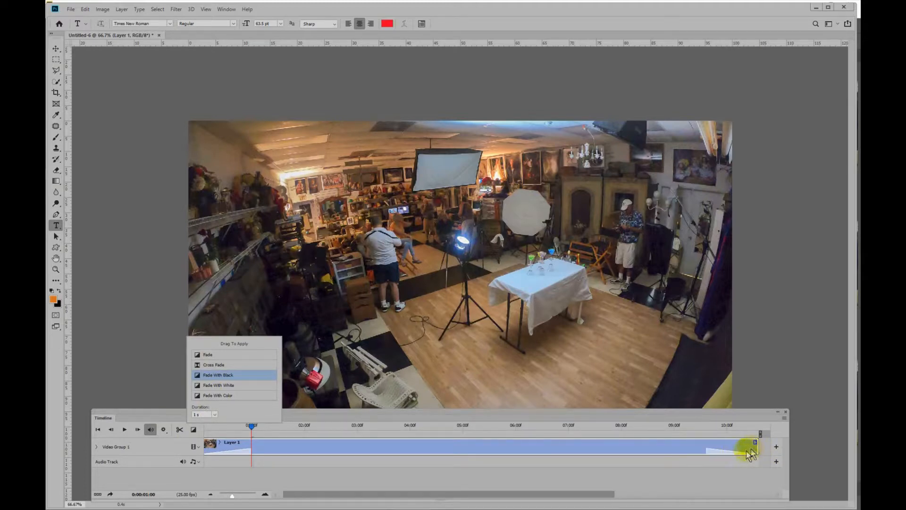
click(718, 453)
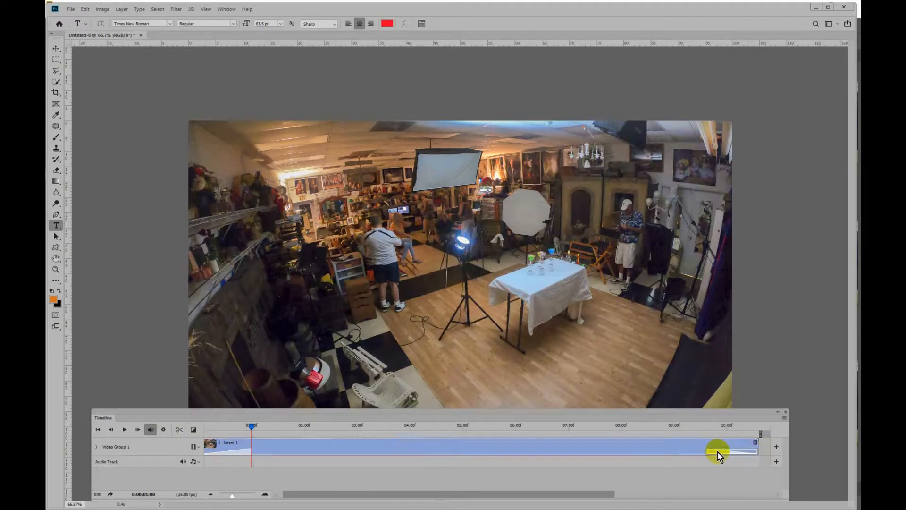
drag(707, 451, 708, 450)
Step: Split the video clip at timecode 0:00:08:08
drag(252, 428, 703, 455)
drag(692, 456, 640, 458)
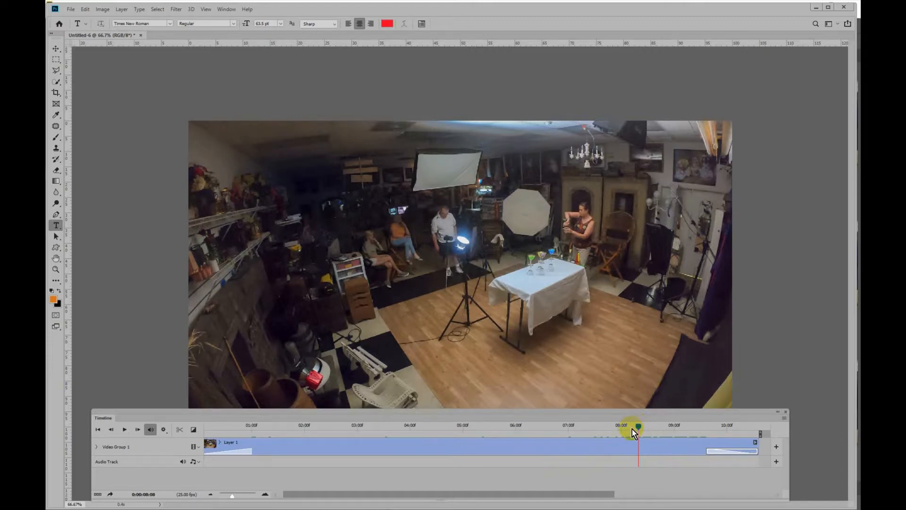
click(613, 447)
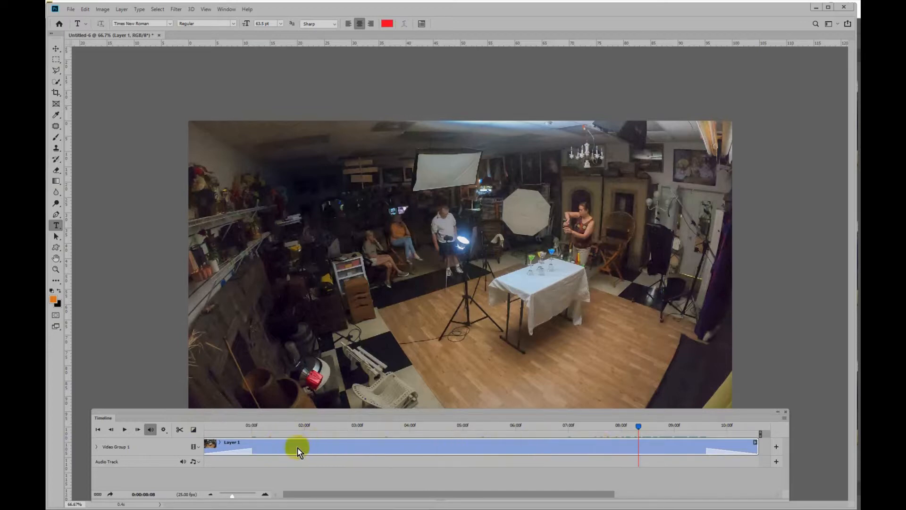
click(180, 431)
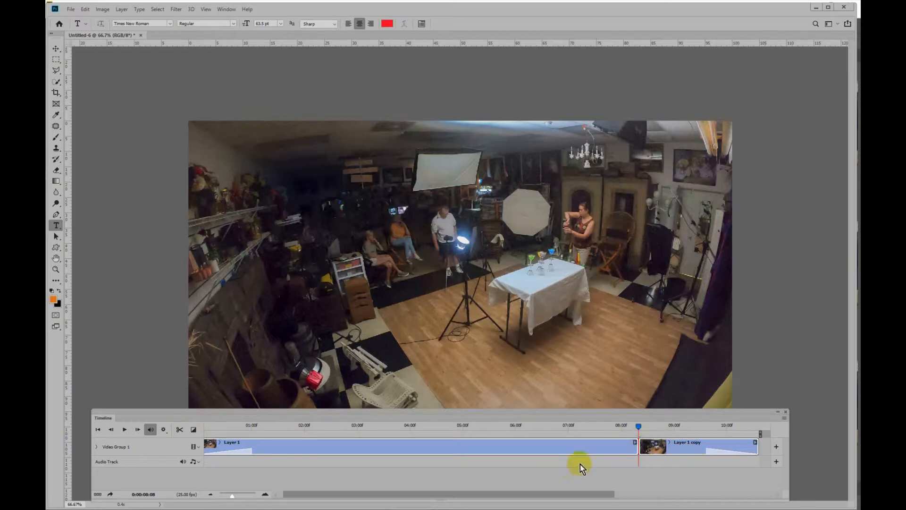
Step: Slow the second clip, after the split, to about 50% speed
right_click(686, 450)
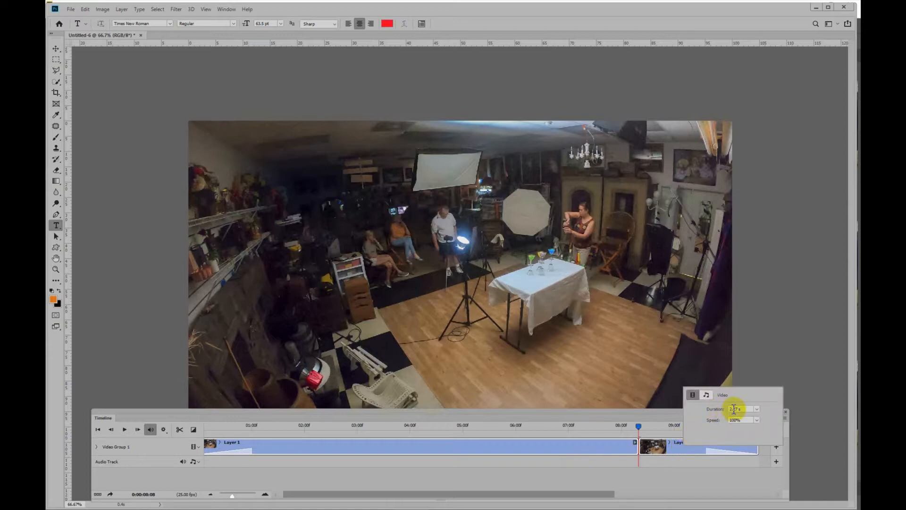
click(756, 423)
drag(757, 430, 750, 430)
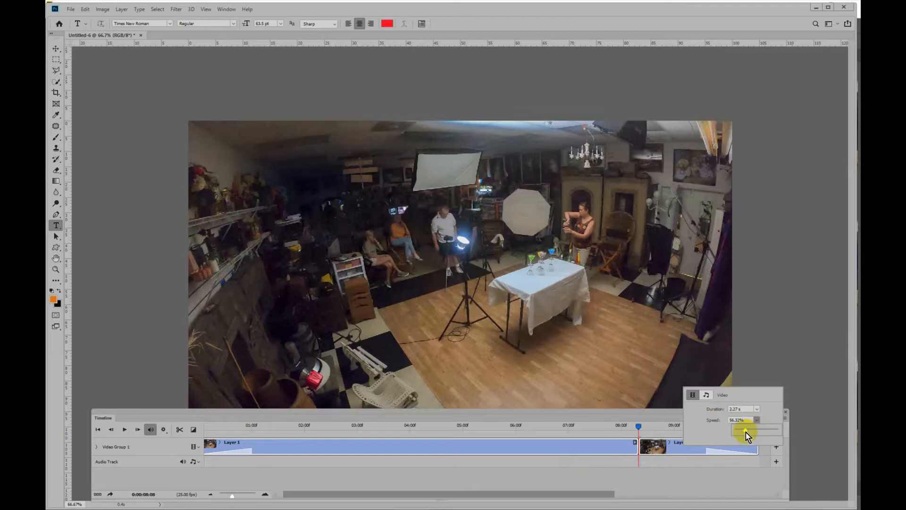
drag(745, 432, 744, 431)
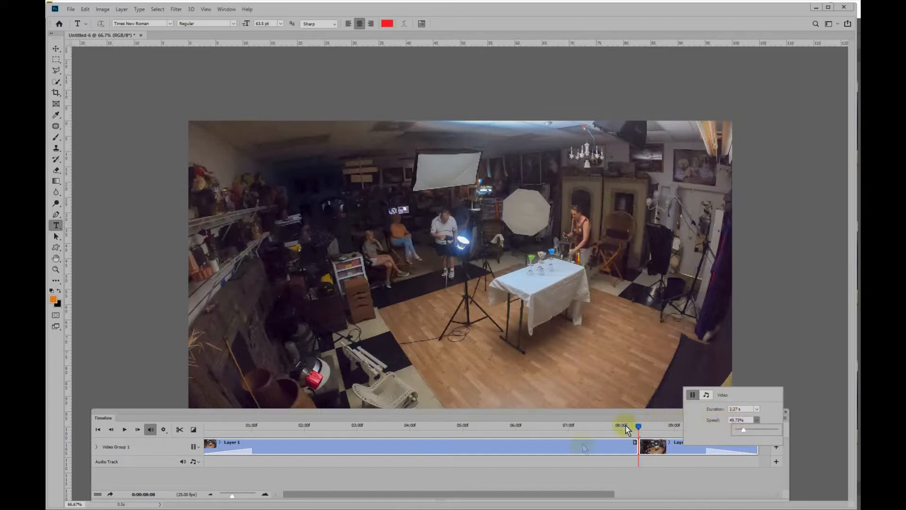
Step: Add the song "Four Beats Folk 2m10s.mp3" from the Music library's "Photoshop 10 min tip songs" folder to the timeline's audio track
click(649, 415)
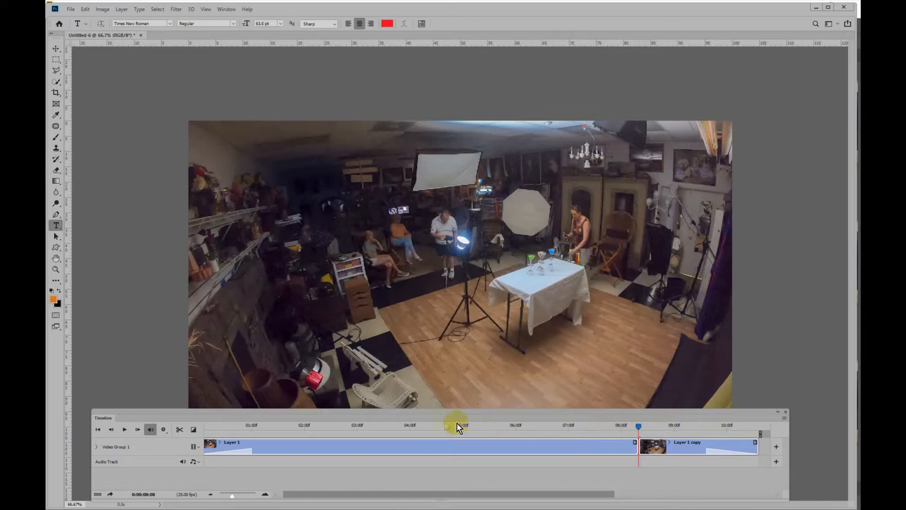
click(198, 461)
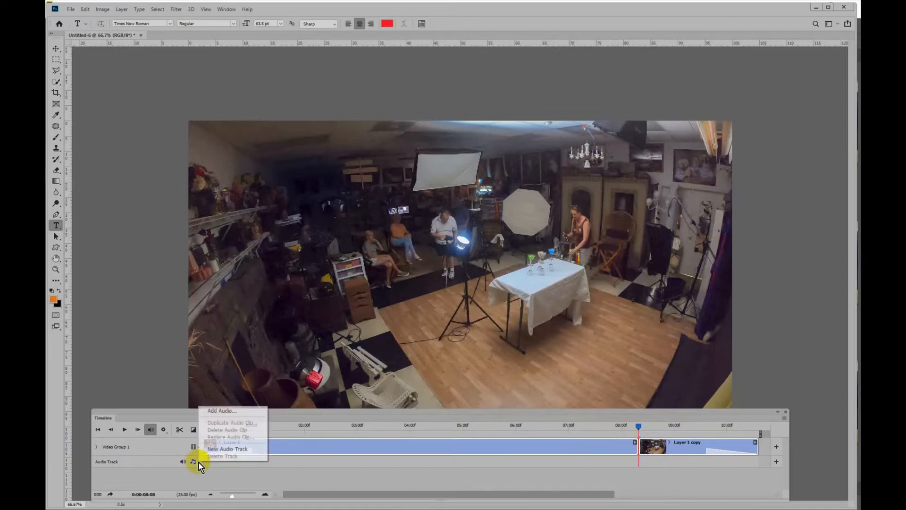
click(233, 412)
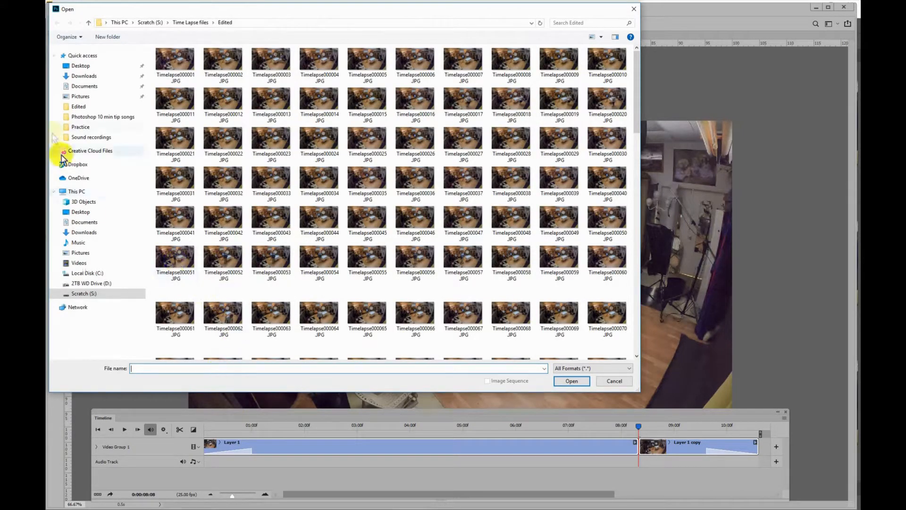
click(79, 243)
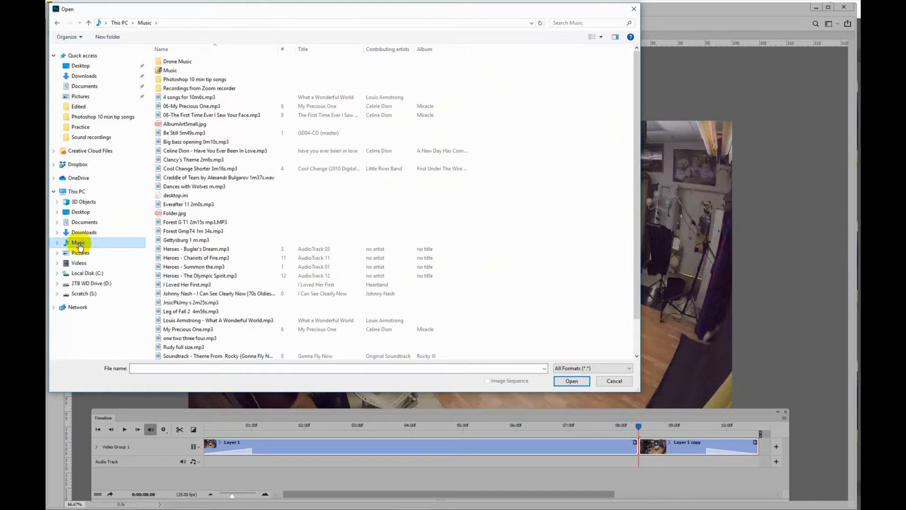
click(168, 80)
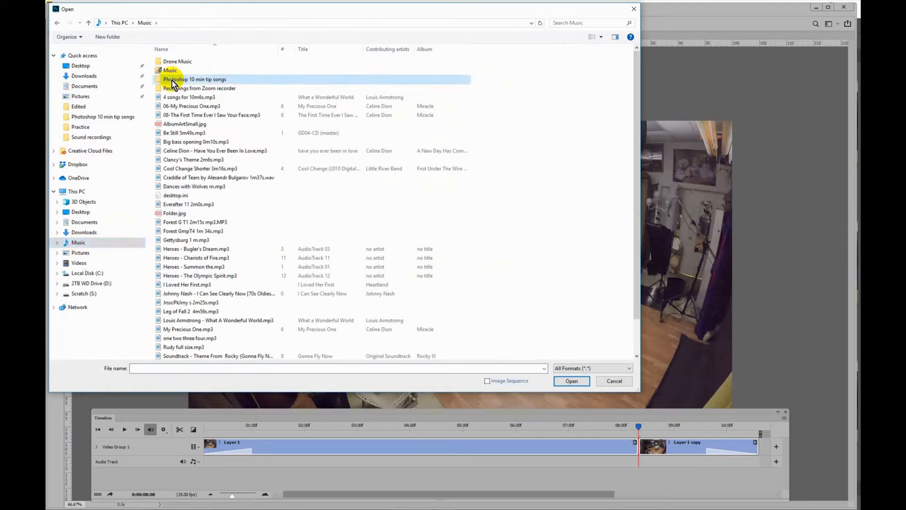
double_click(161, 80)
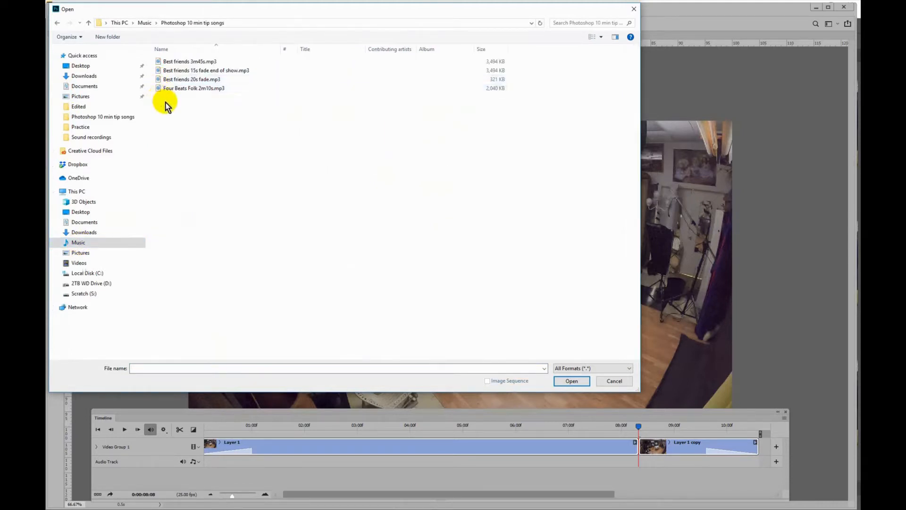
click(173, 89)
double_click(174, 89)
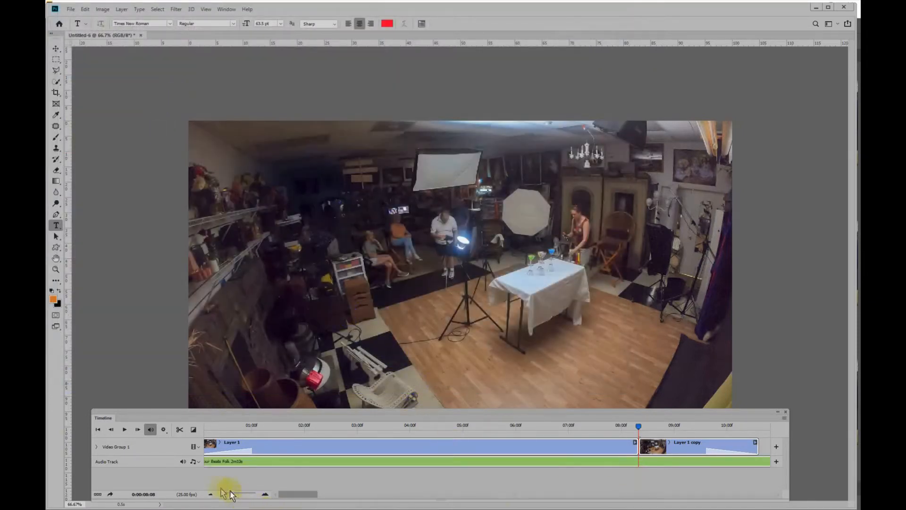
Step: Trim the end of the audio clip so it finishes together with the second video clip
drag(232, 499, 223, 499)
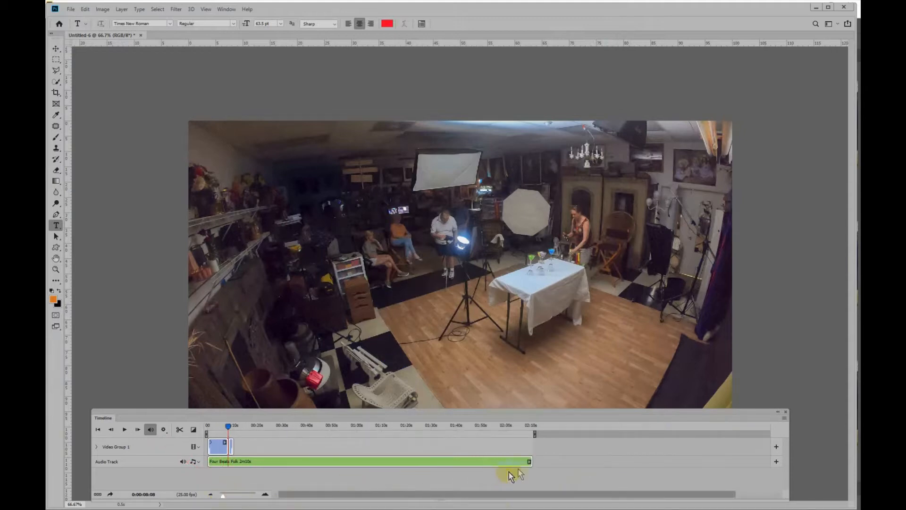
drag(531, 461, 234, 467)
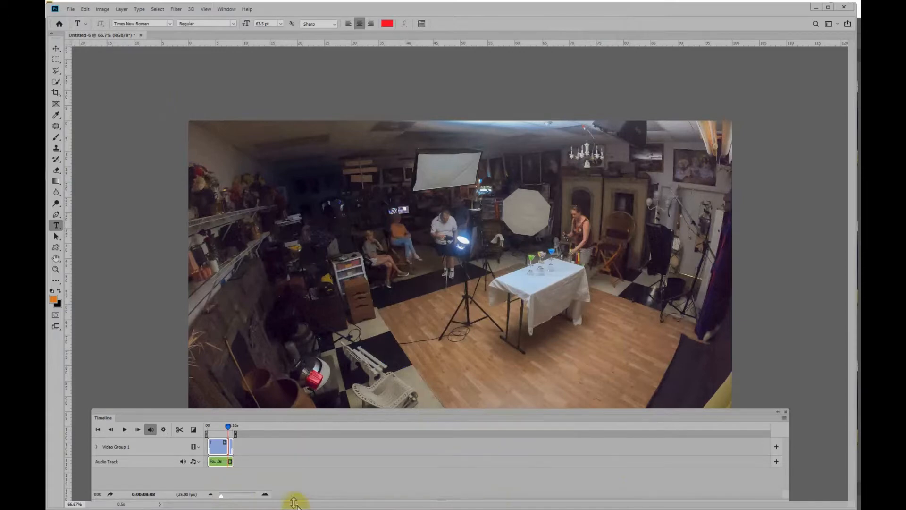
click(265, 494)
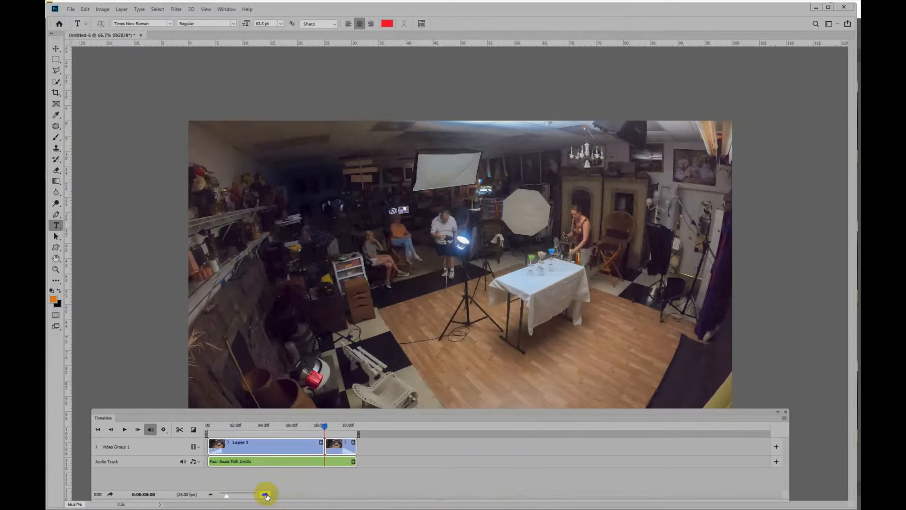
click(266, 494)
click(265, 494)
click(265, 494)
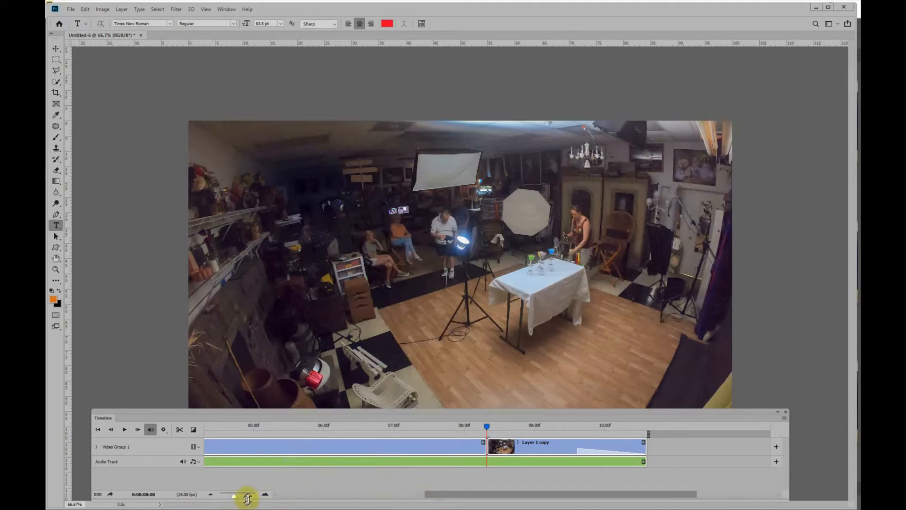
drag(542, 492, 470, 495)
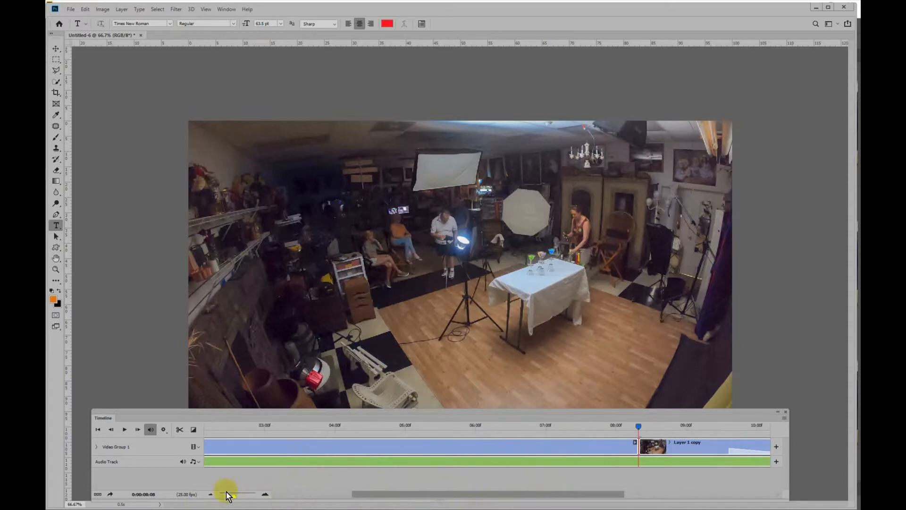
click(210, 494)
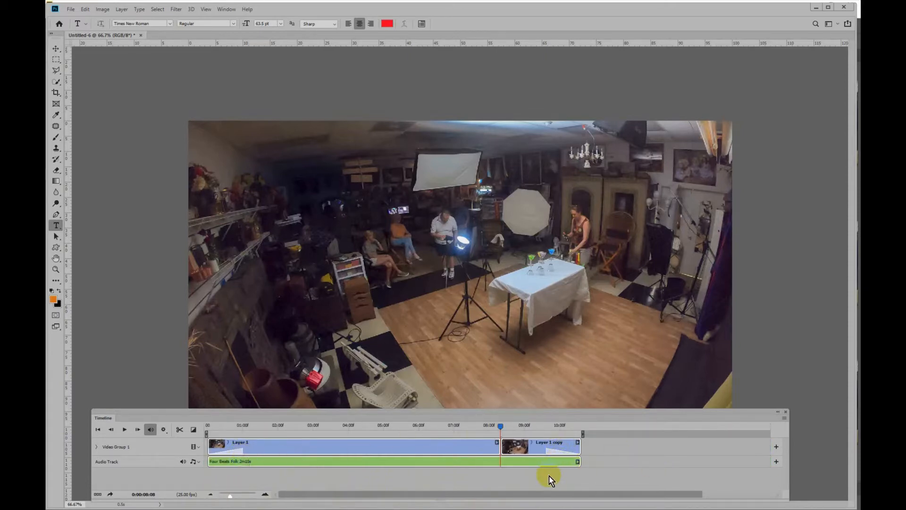
Step: Give the audio clip a fade in of about 1.4 s and a fade out of about 1.2 s
right_click(359, 464)
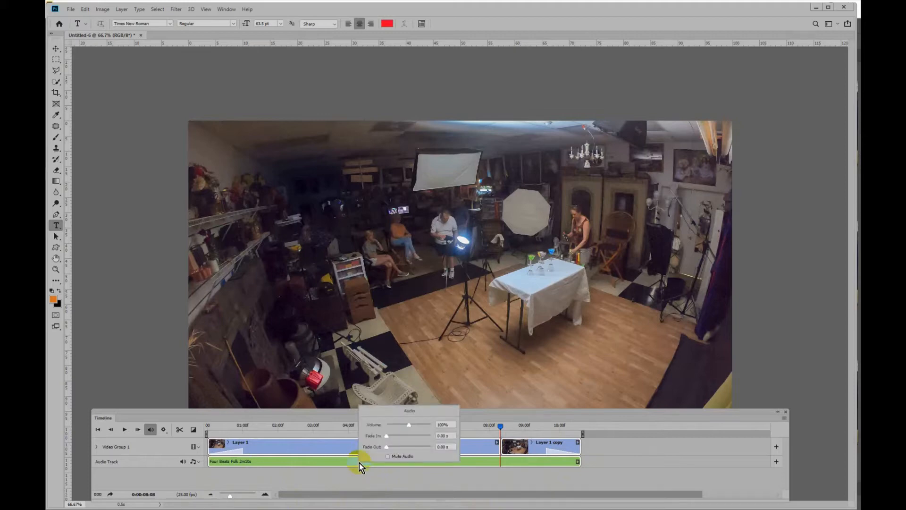
drag(386, 446, 389, 449)
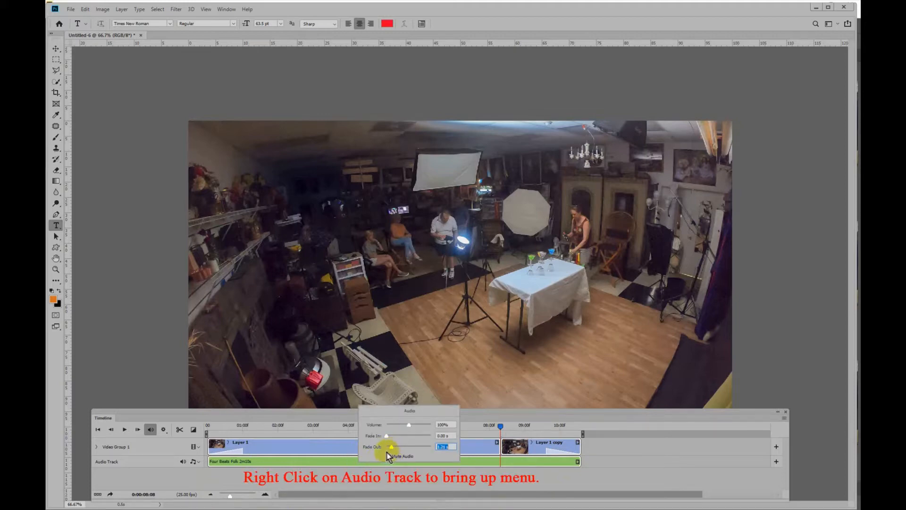
drag(386, 435, 421, 441)
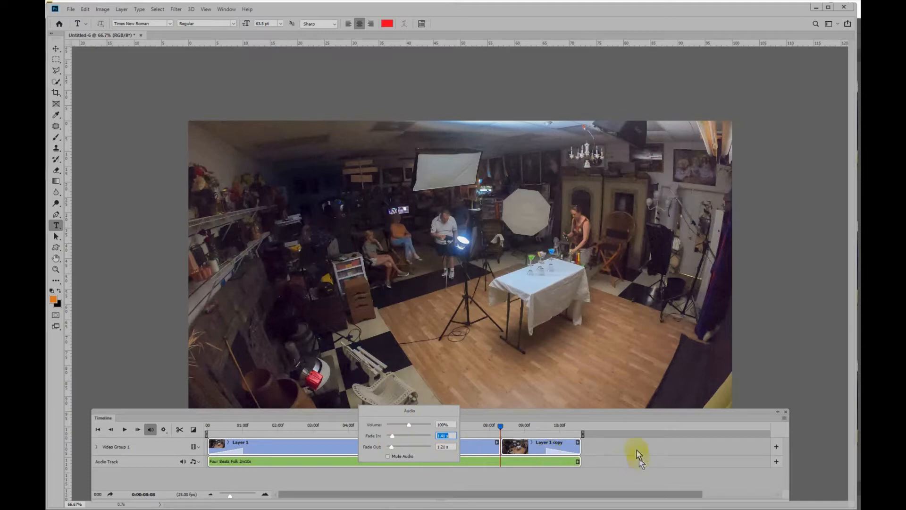
click(637, 422)
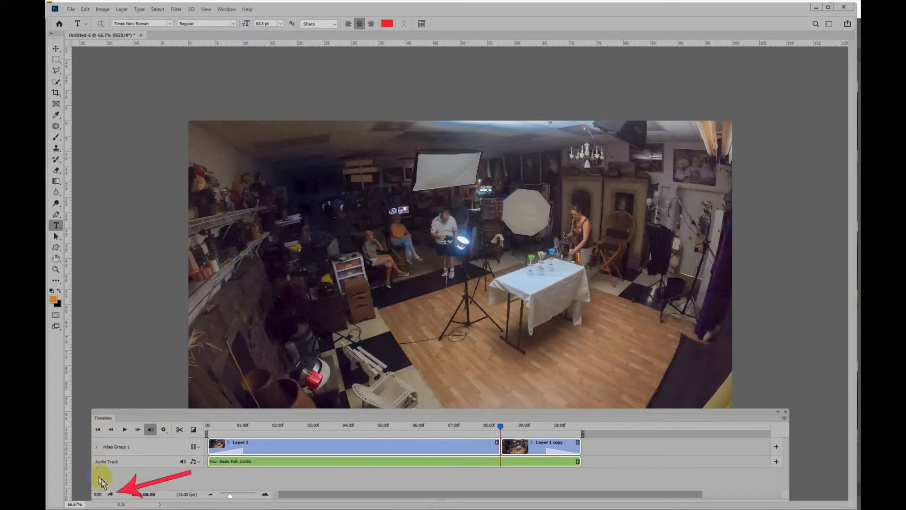
Step: Render all frames as a High Quality H.264 video named "Timelapse 1" into the Rendered folder inside Time Lapse files
click(109, 494)
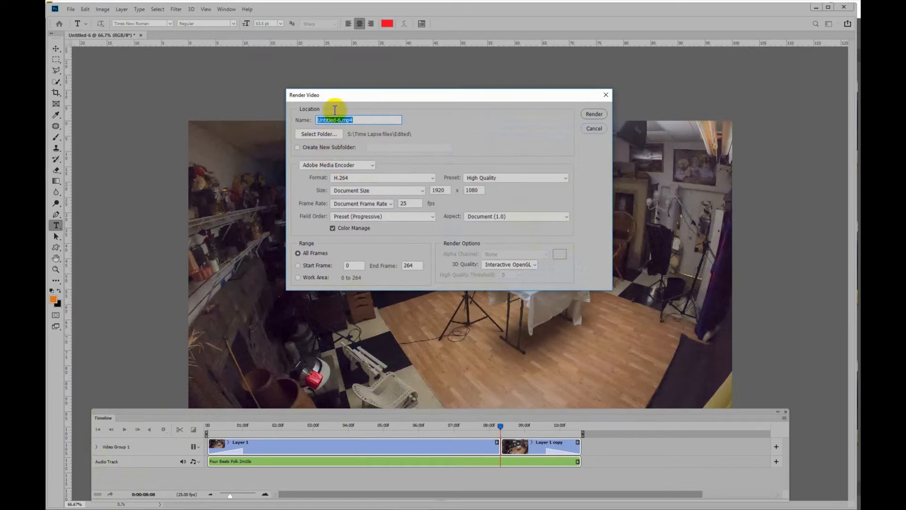
text(Timelapse 1)
click(327, 134)
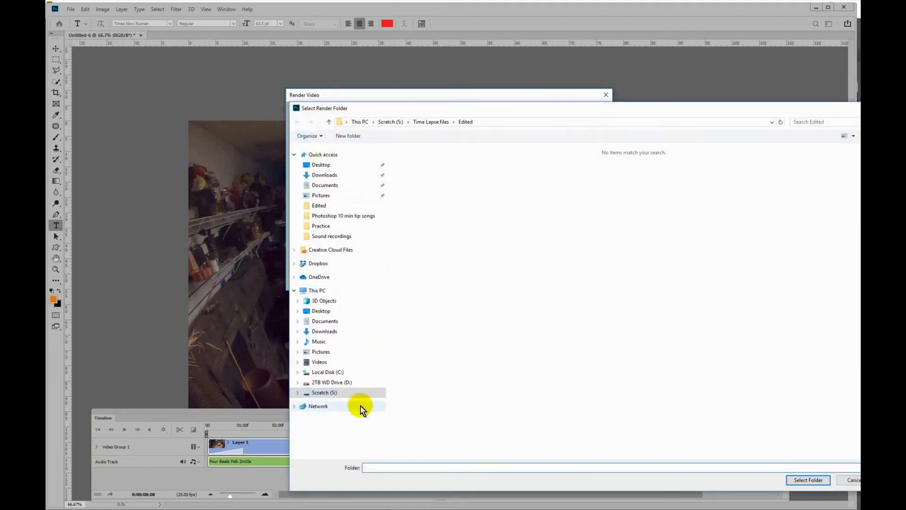
click(297, 393)
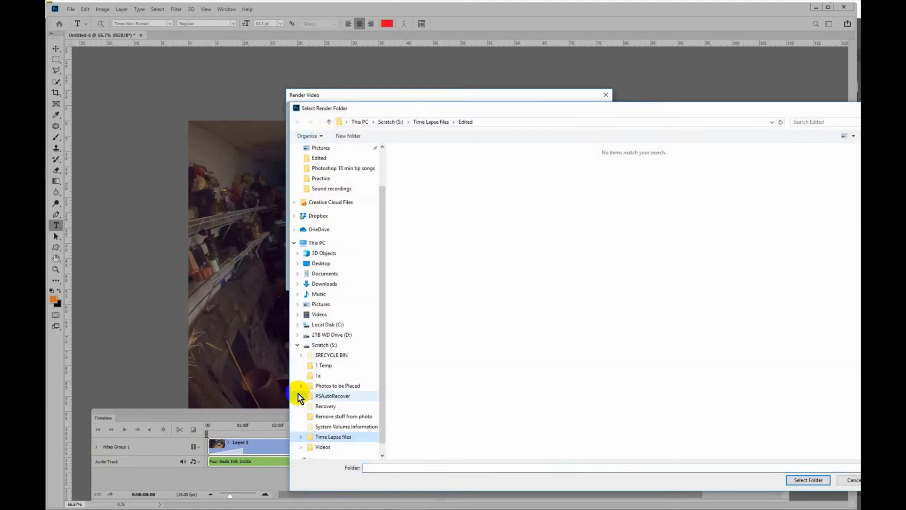
click(302, 437)
click(310, 446)
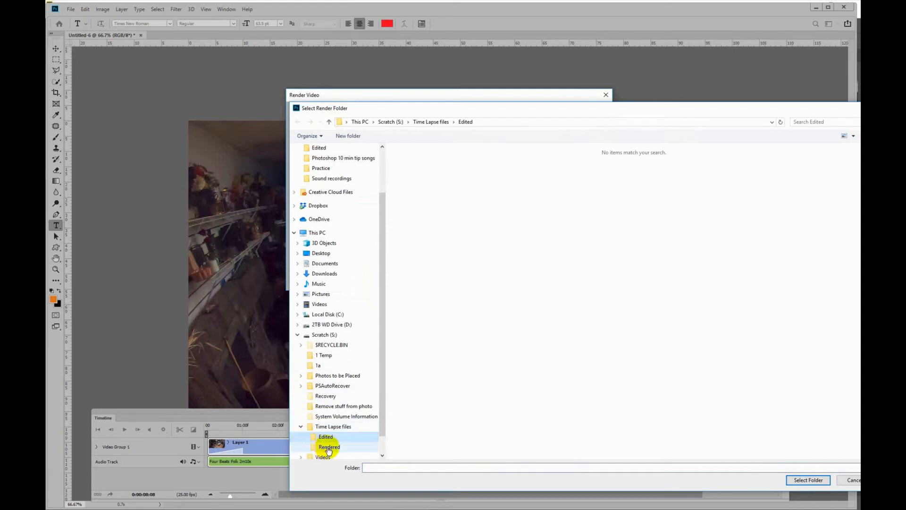
click(799, 481)
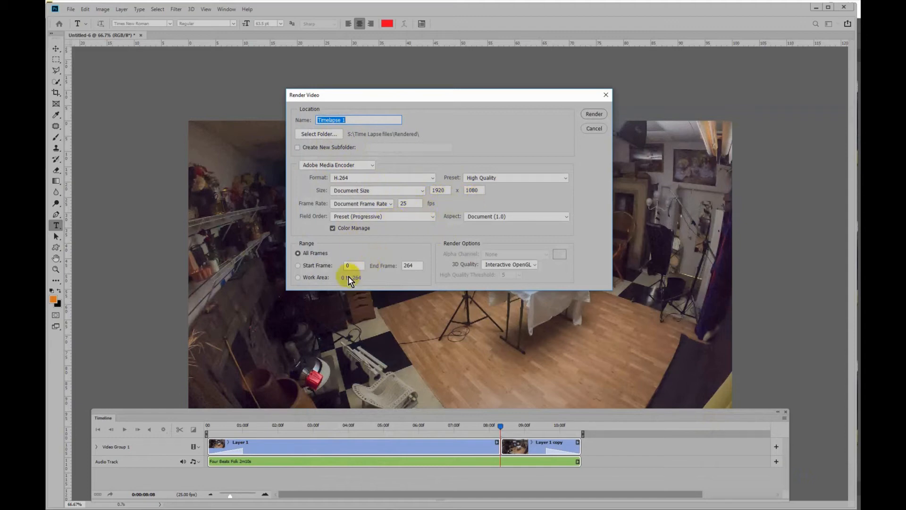
click(595, 114)
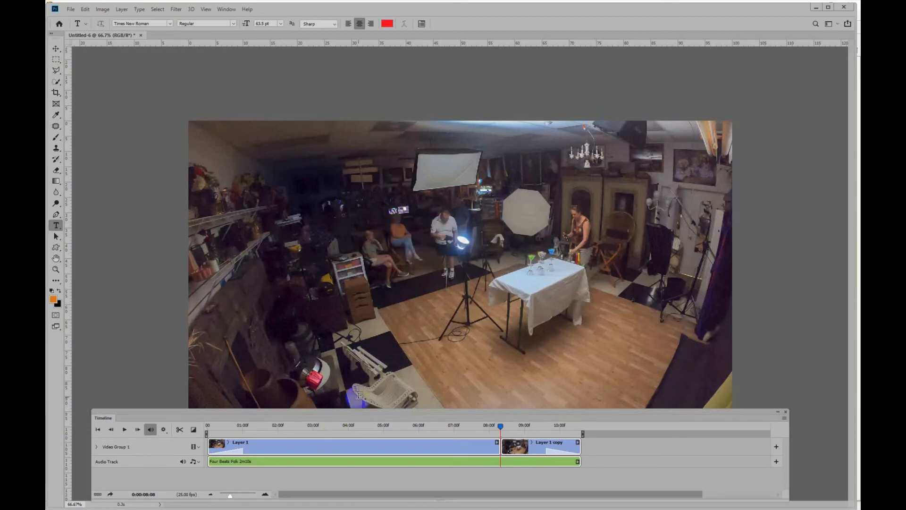
key(alt+Tab)
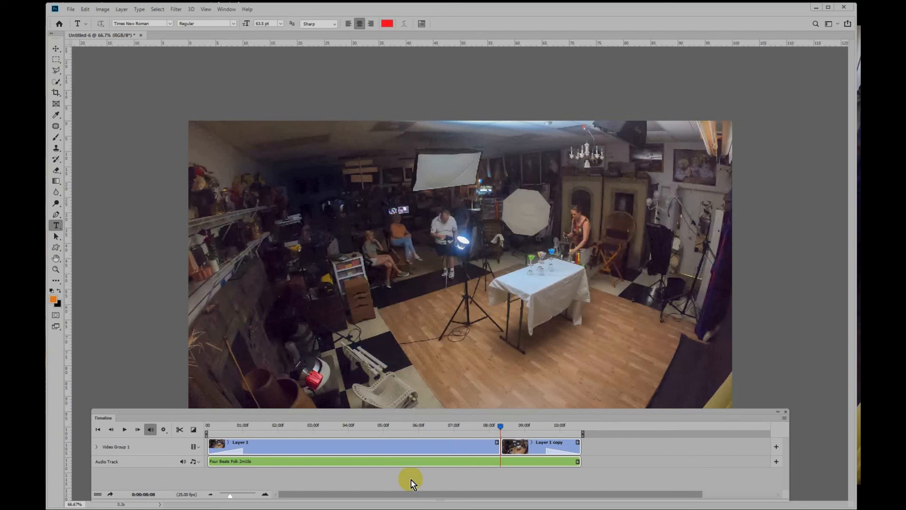
click(71, 11)
click(78, 27)
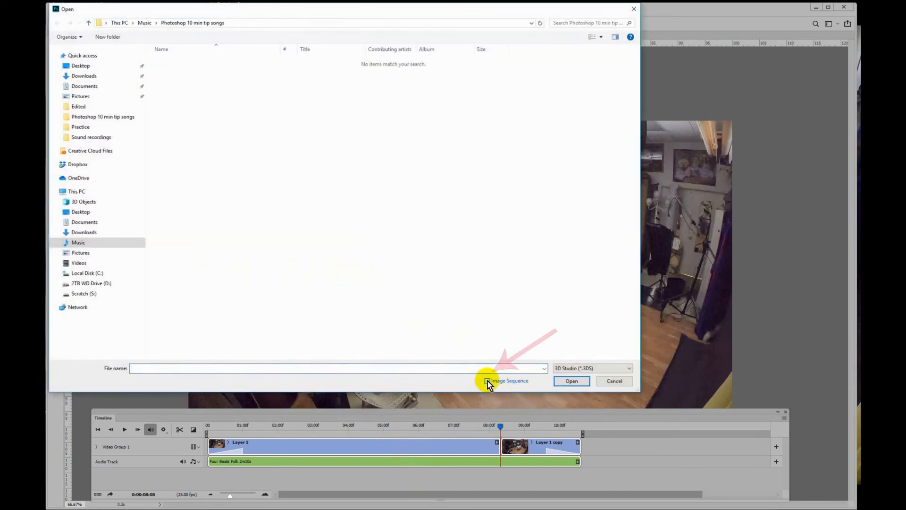
click(488, 382)
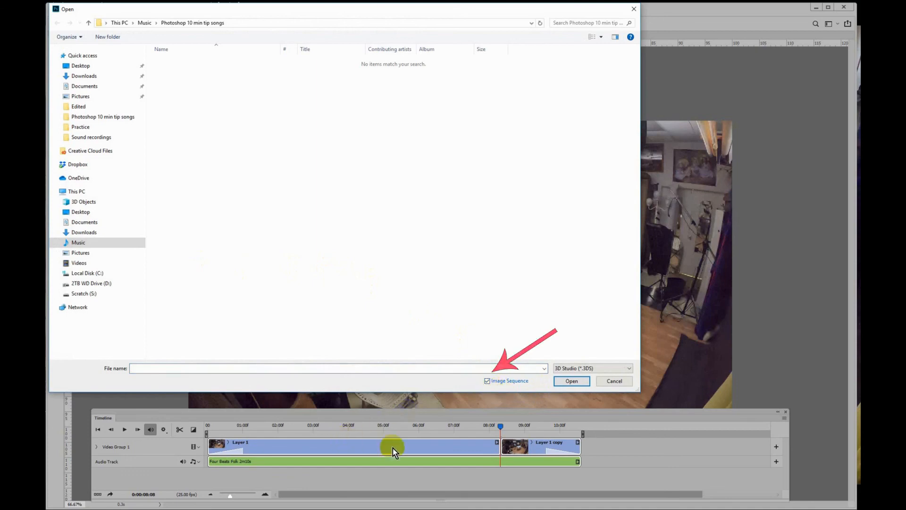
click(614, 381)
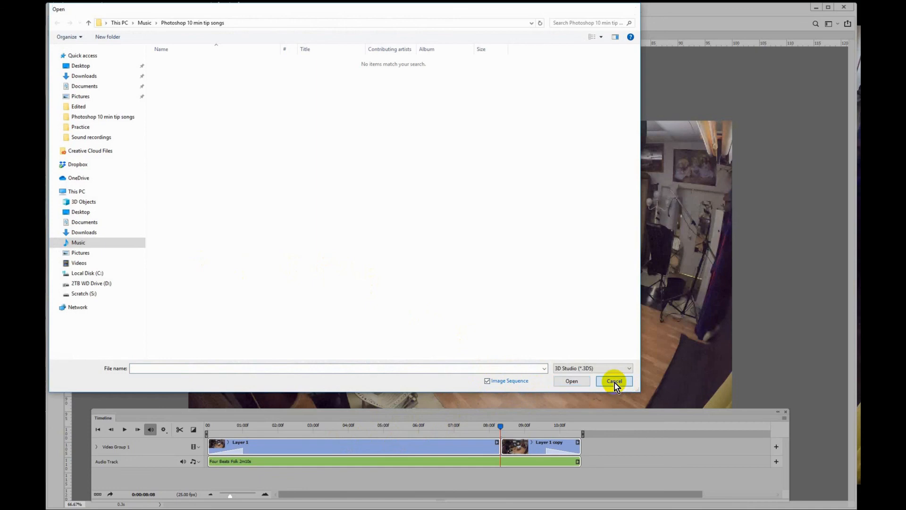